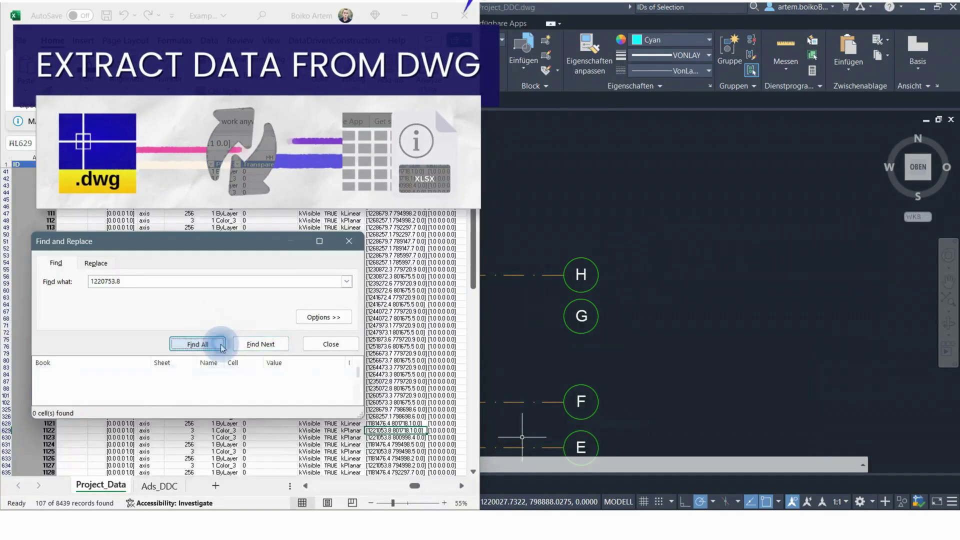
List the cells matching the searched coordinate and select a wall polyline to inspect its properties
click(222, 344)
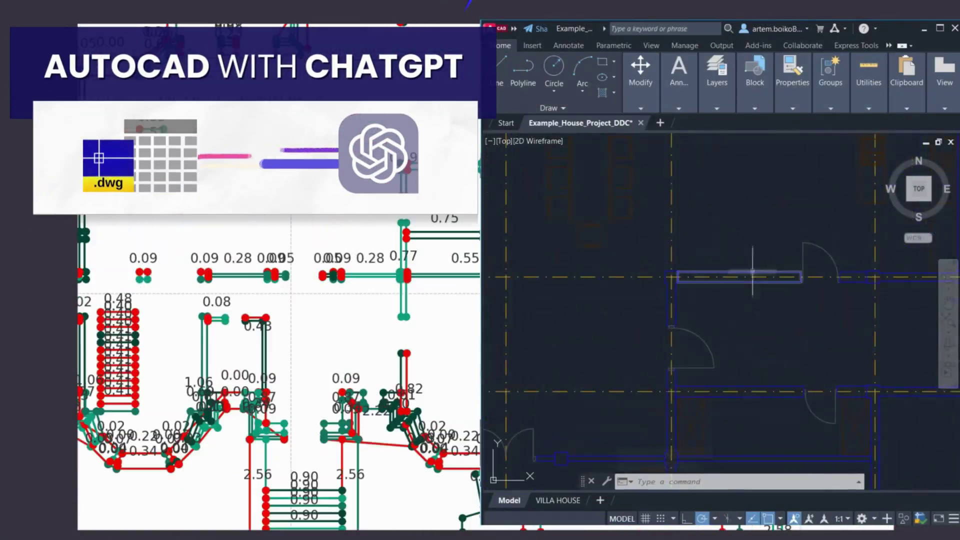
double_click(739, 278)
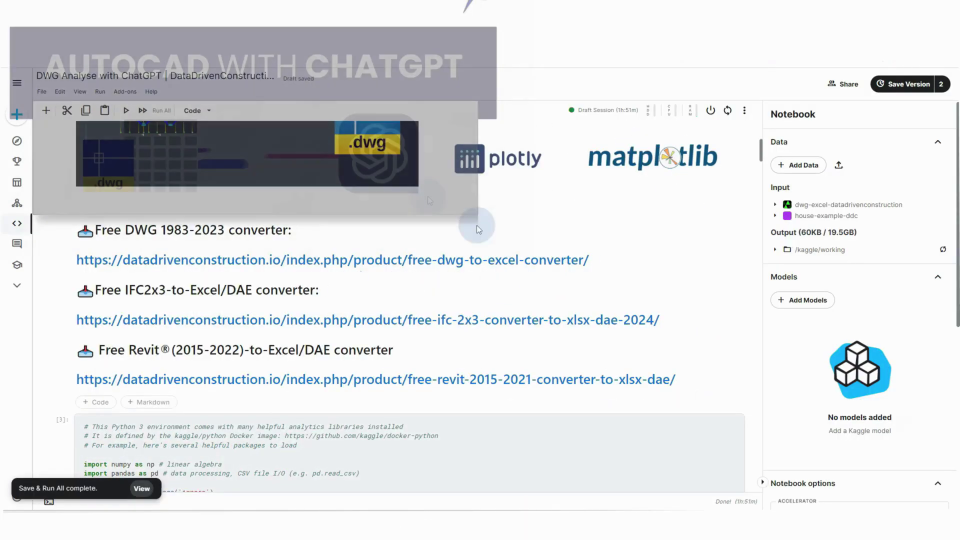
scroll(325, 340, down, 20)
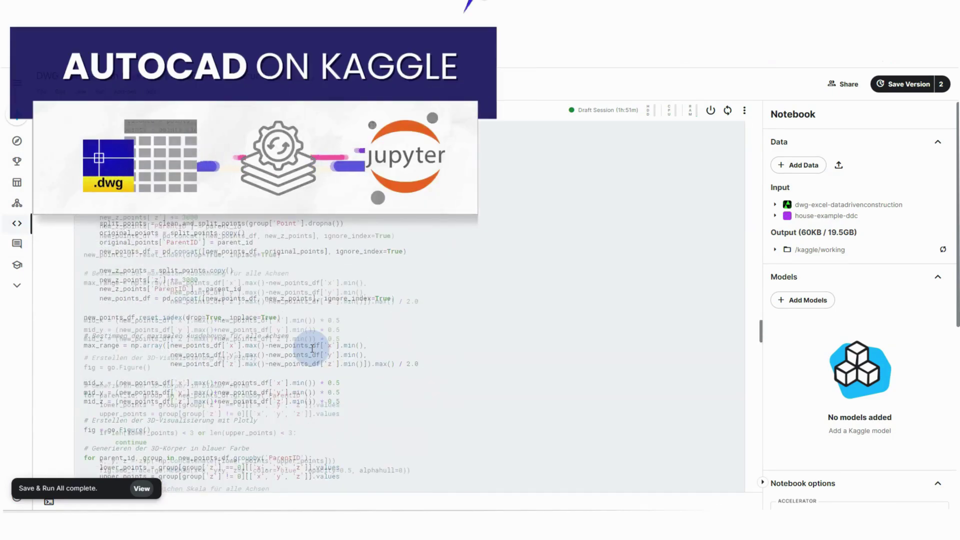
scroll(312, 349, down, 5)
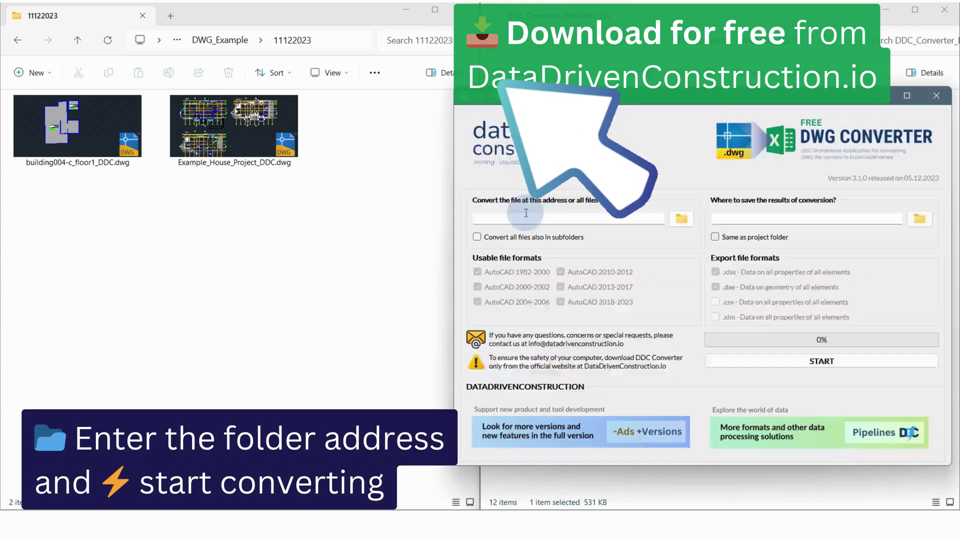
Convert both DWG drawings in the copied folder path to XLSX with DDC DWG Converter
click(332, 40)
click(574, 219)
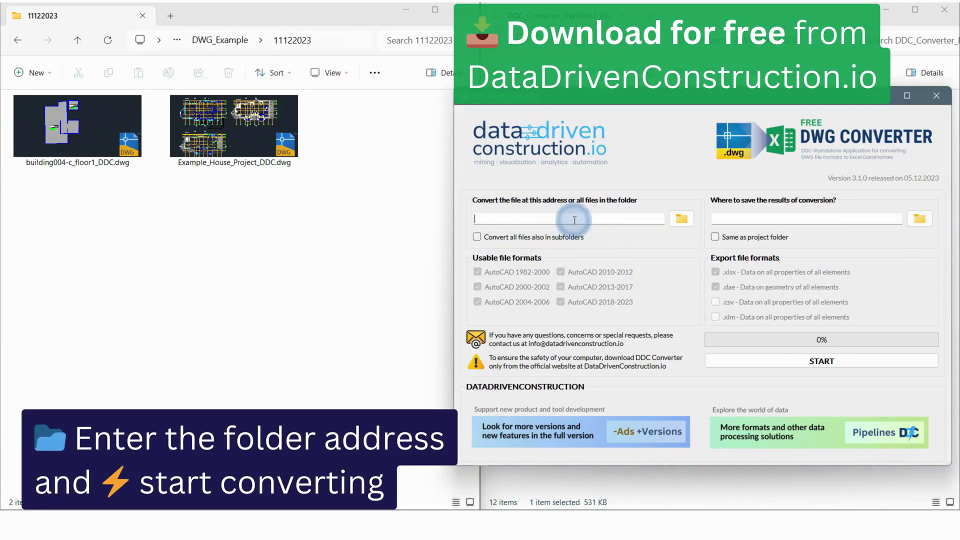
click(828, 361)
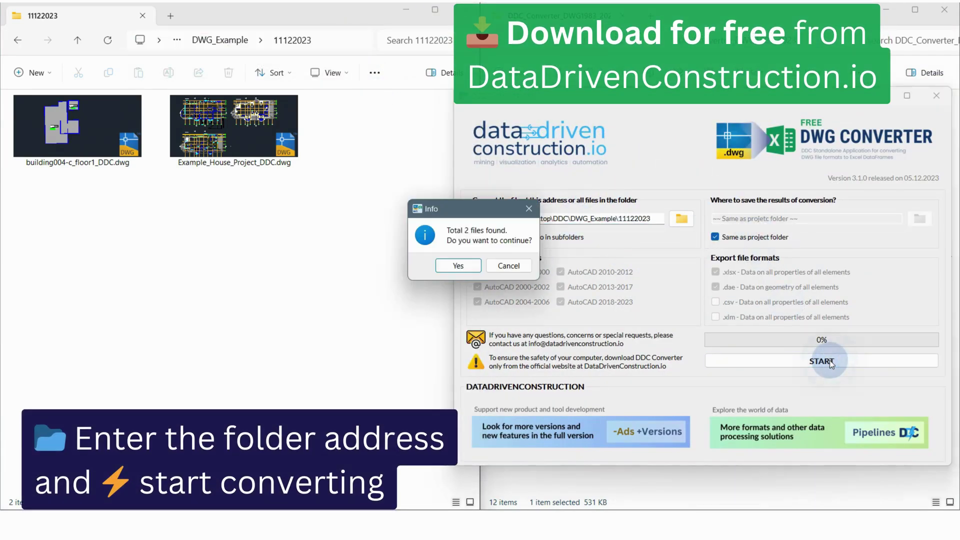
click(458, 266)
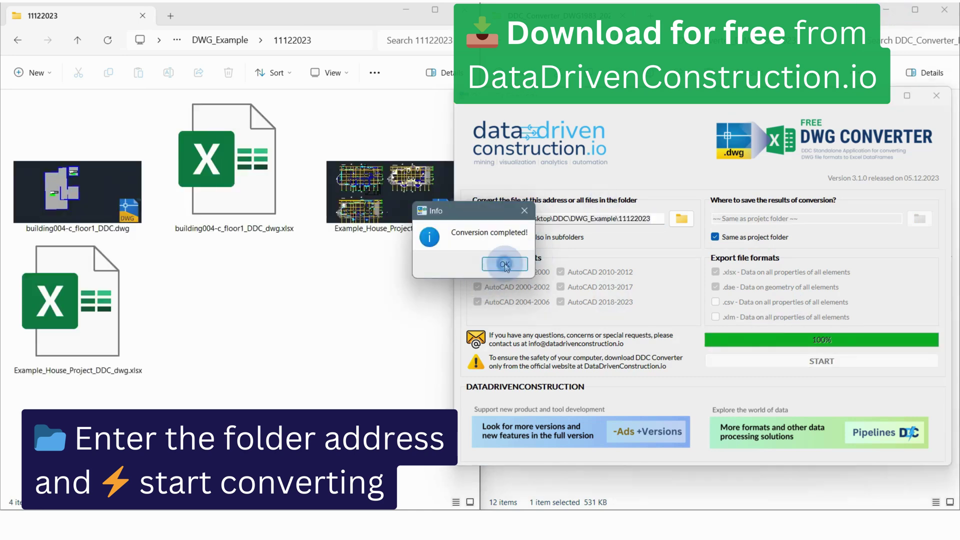
click(505, 264)
Open Example_House_Project_DDC_dwg.xlsx in Excel and snap it to the left half of the screen
click(100, 300)
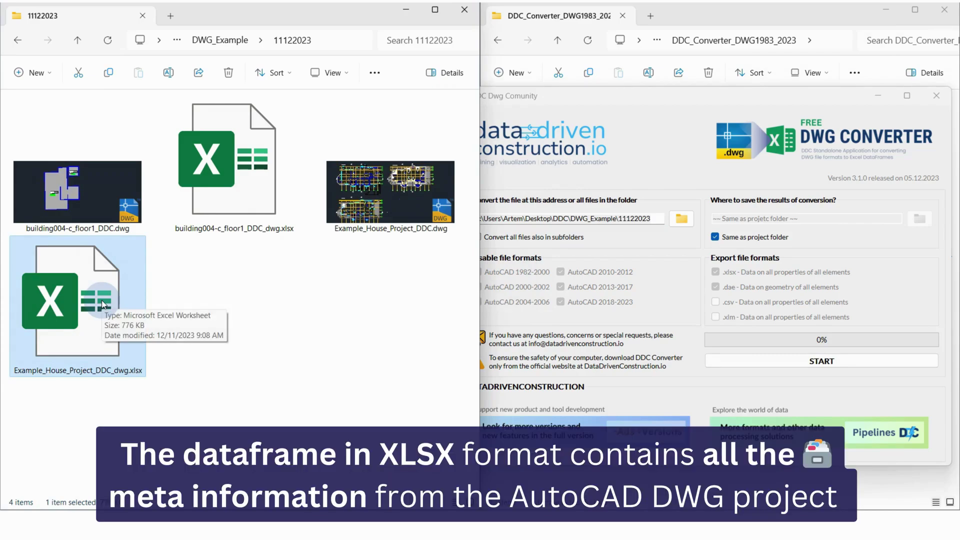
double_click(103, 305)
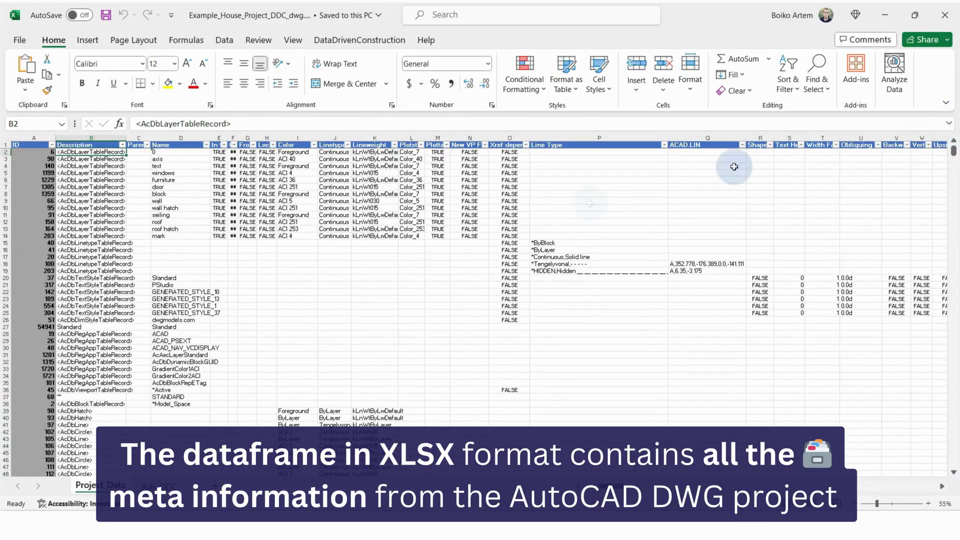
key(super+Left)
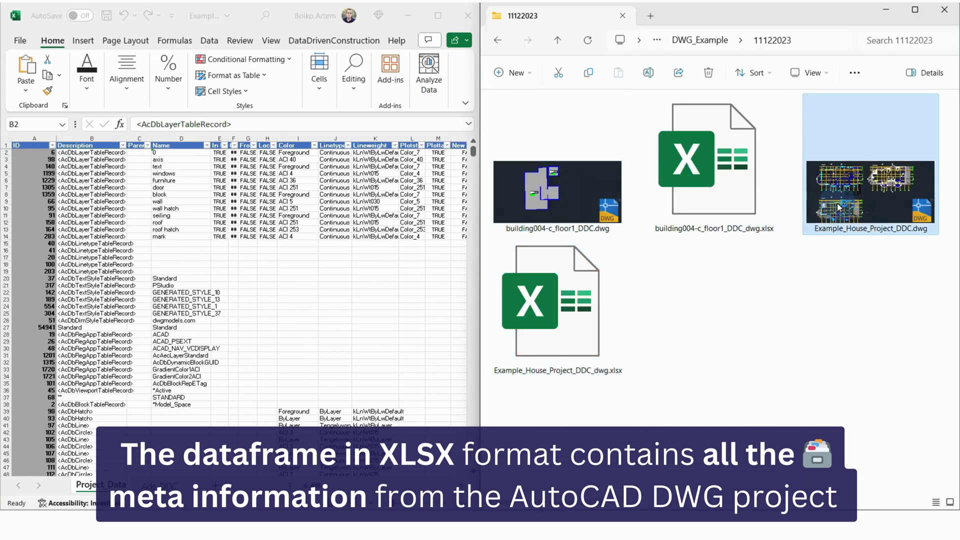
Open the house drawing, list the axis line with LISTE, and find all cells containing 1220753.8
double_click(840, 207)
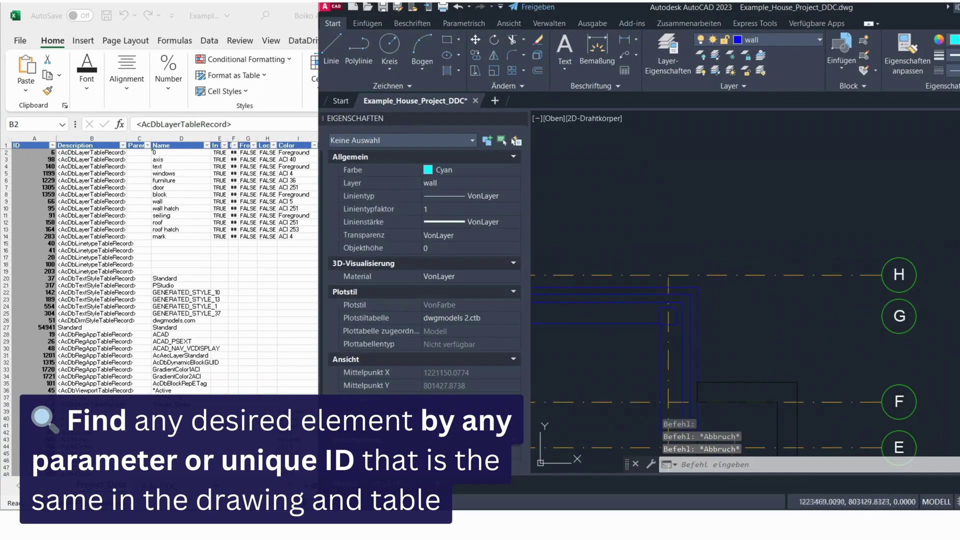
text(L)
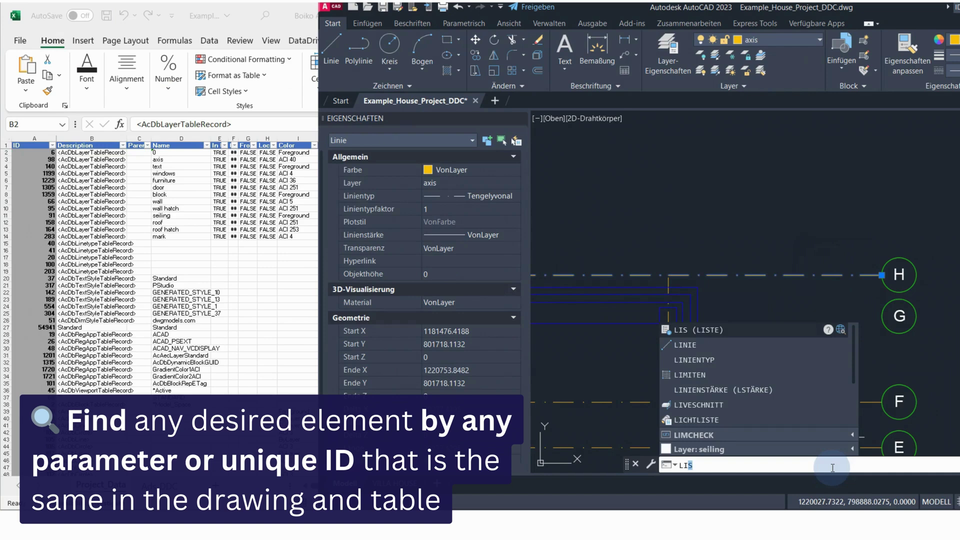
text(ISte)
key(Return)
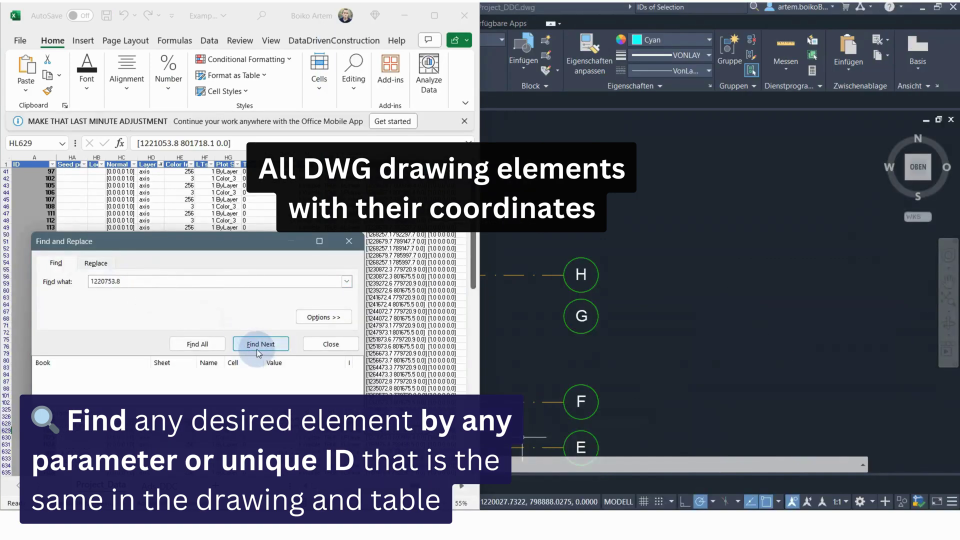
click(223, 347)
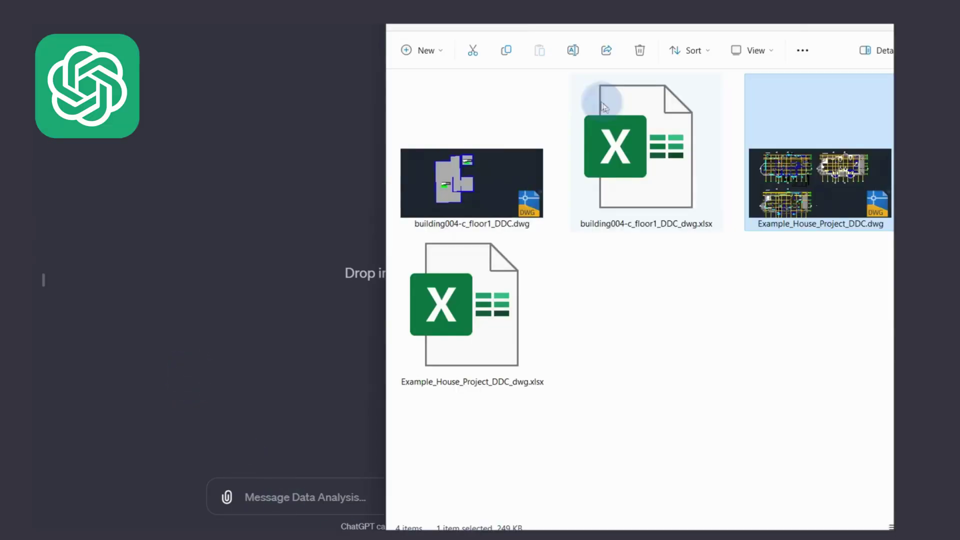
Attach the house spreadsheet and ask to plot 'wall' layer IDs grouped by ParentID with matplotlib
drag(468, 307, 236, 422)
text(f)
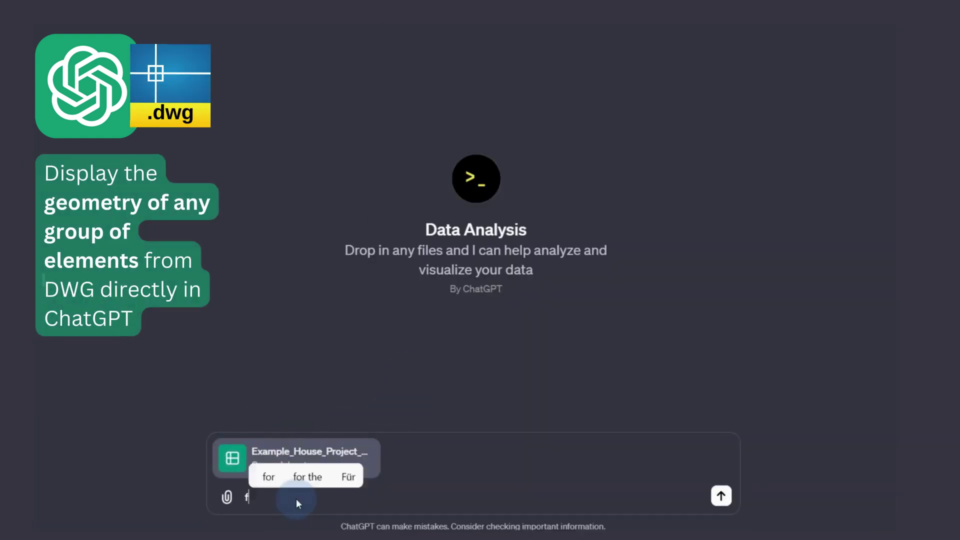
text(ind ids from column "Layer" with value "wall". Get this IDs and find in "ParentID". Than take for each group with "Paren)
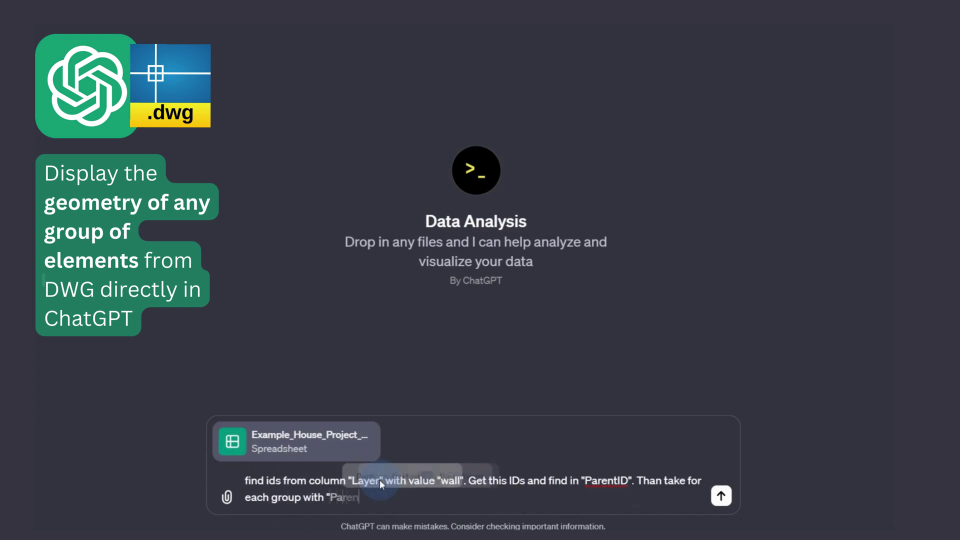
text(tID" and take "Point" - x,y,z from each line. Plot separate polylines for each group based on "ParenID" and connects first and last points.)
key(shift+Return)
text(Plot all with matplotlib)
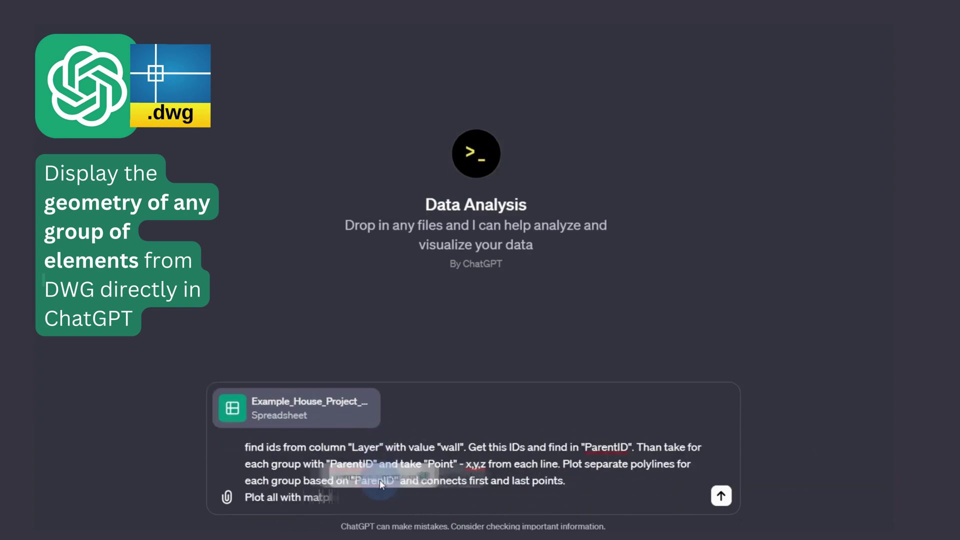
key(Return)
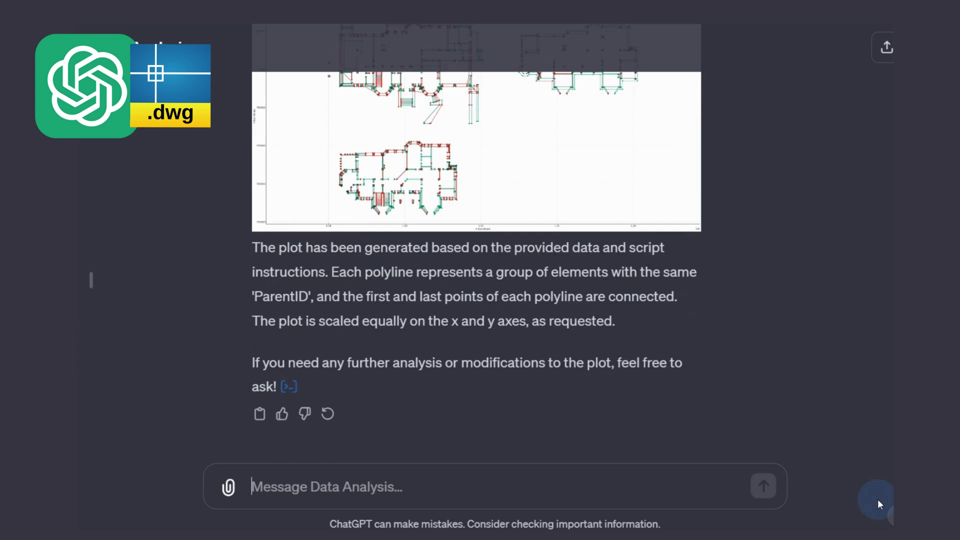
Request each ParentID polyline's Area divided by 1000000 as plot labels, then enlarge the plot
text(now get from each polyline)
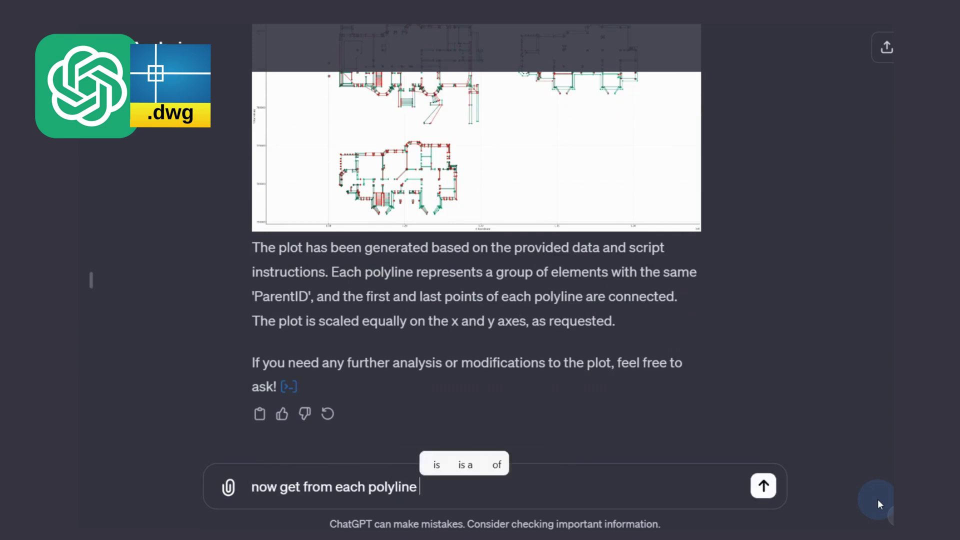
text( only one "ParentID" - find this id in column "ID" take value "Area" divide by 1000000 and add this value on plot)
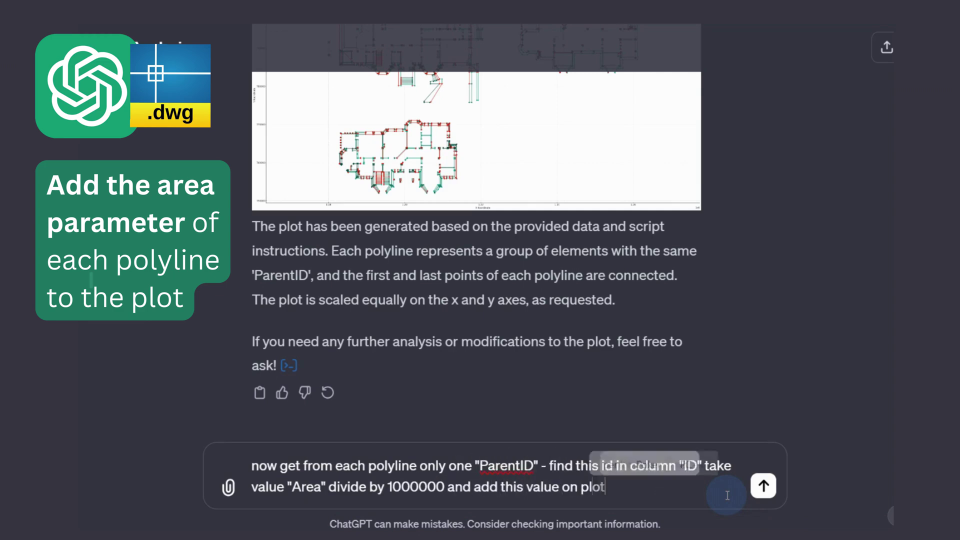
key(Return)
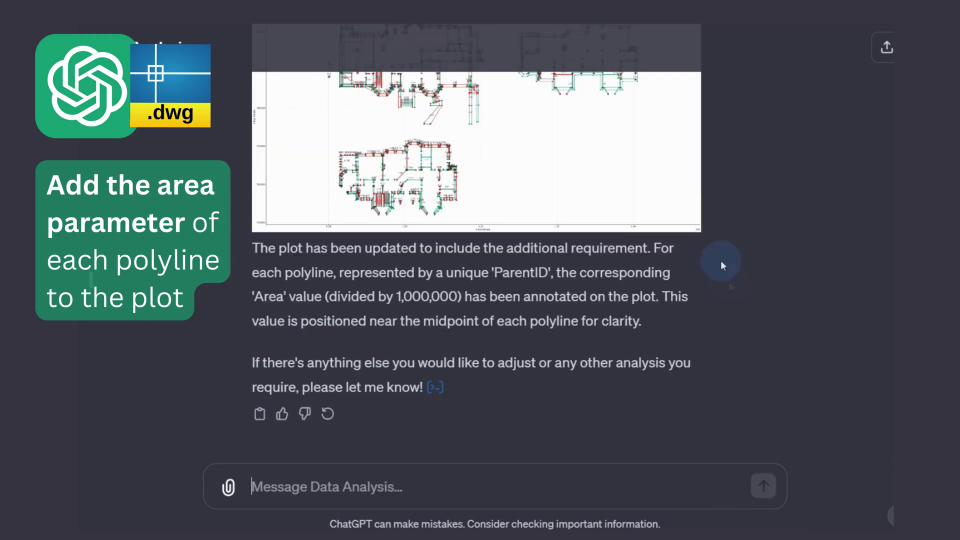
right_click(614, 166)
key(Escape)
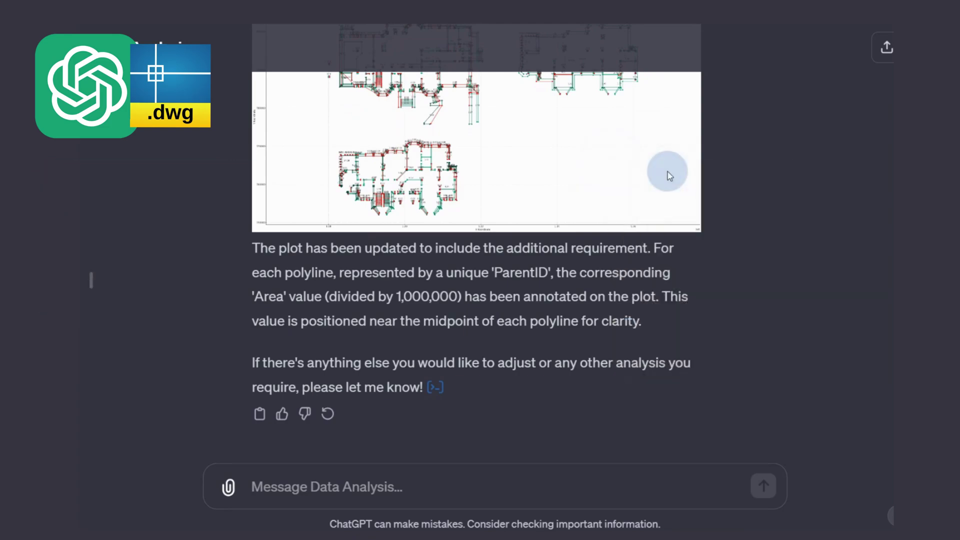
click(667, 172)
scroll(105, 165, up, 5)
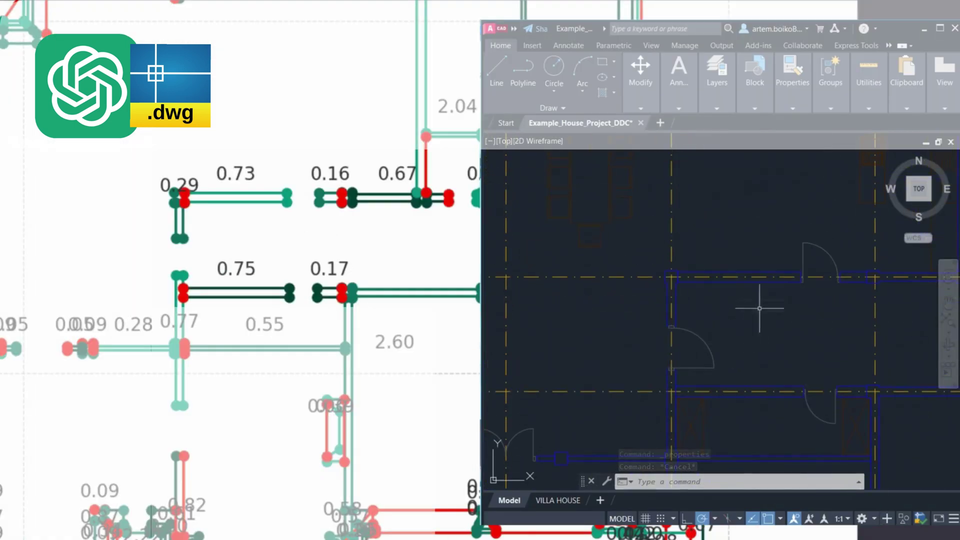
Send the wall's area 725142.8857 to QuickCalc and divide it by 1000000 to get 0.725
right_click(752, 284)
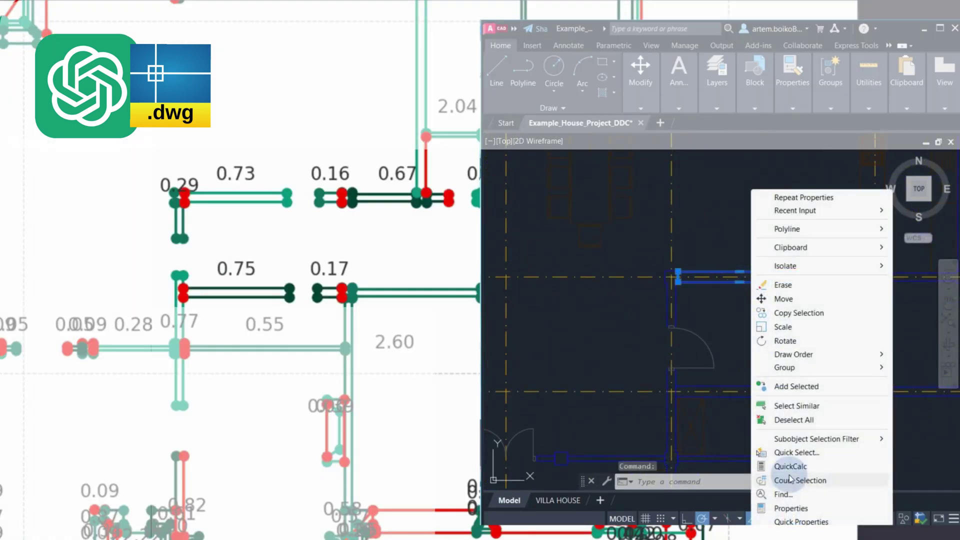
click(793, 509)
scroll(908, 413, down, 3)
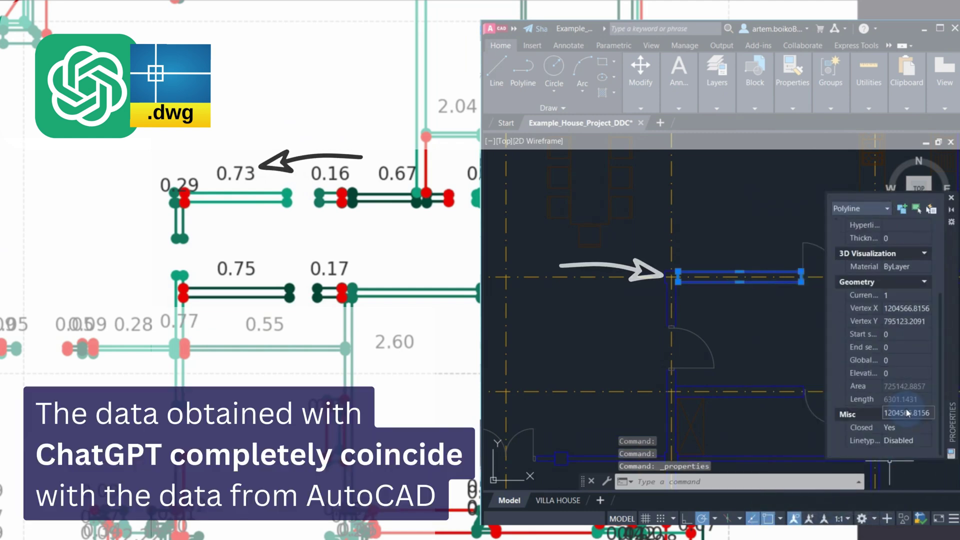
click(925, 386)
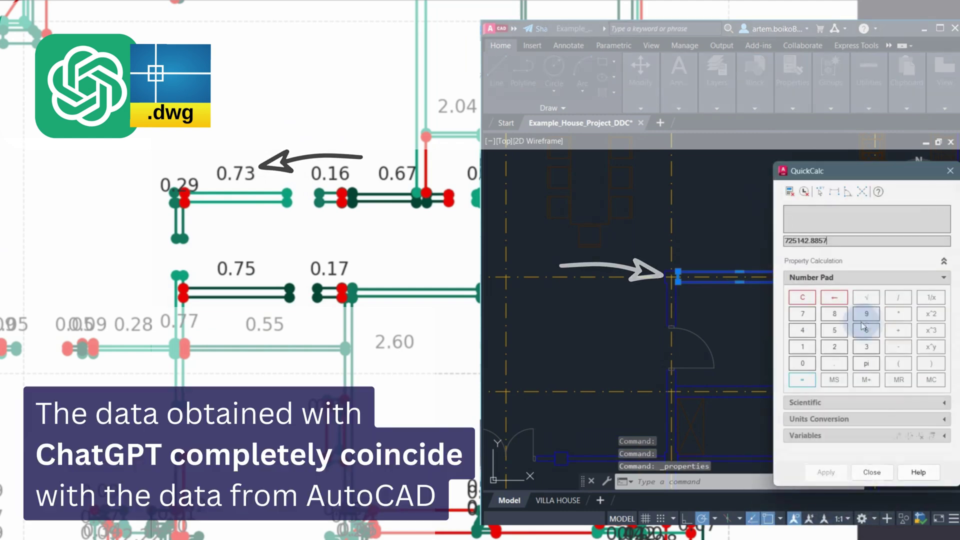
click(900, 300)
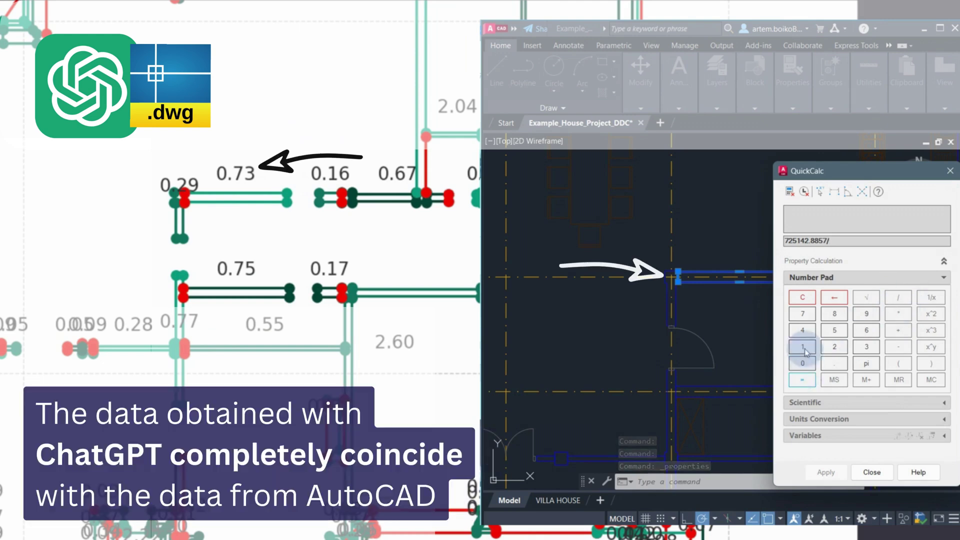
click(802, 381)
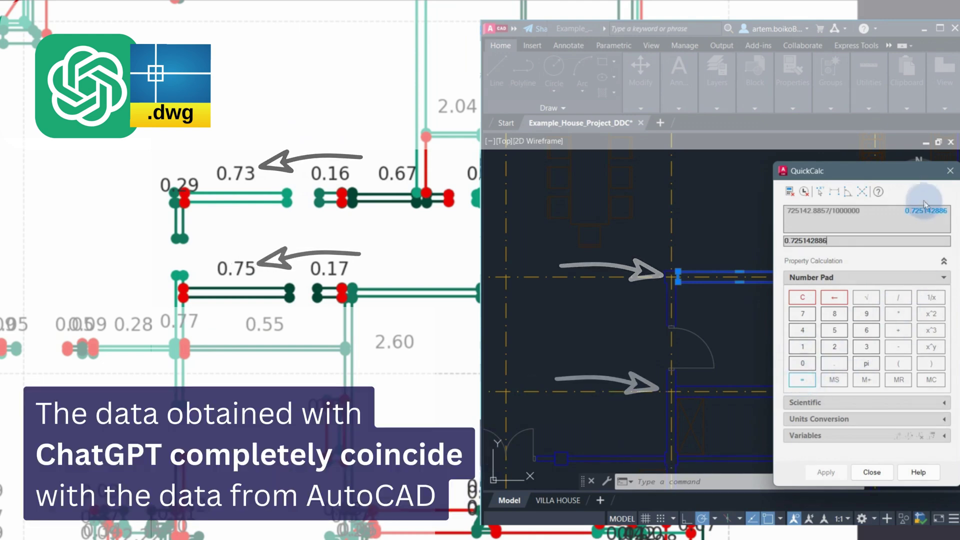
key(Escape)
Select the lower wall polyline to read its area, 753892.4619
click(732, 378)
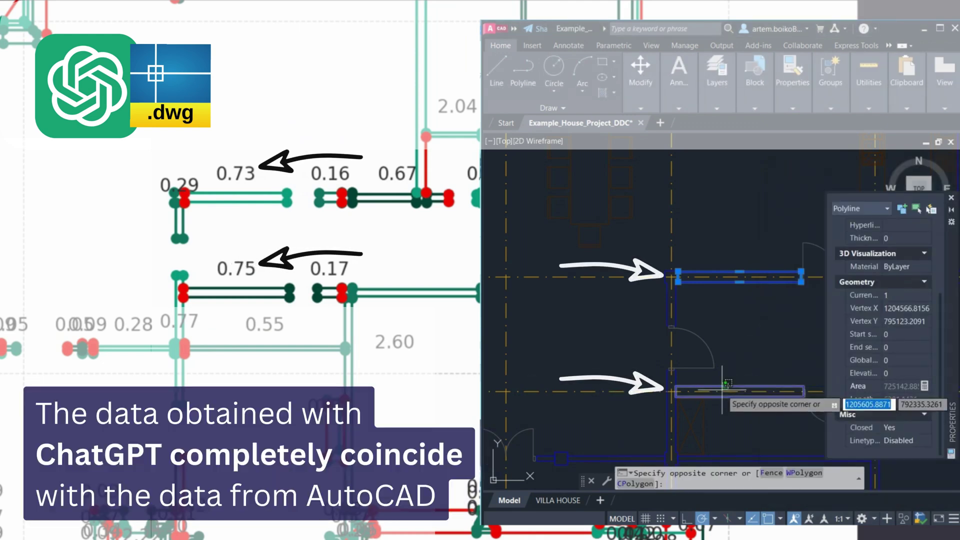
key(Escape)
click(767, 389)
scroll(875, 397, down, 3)
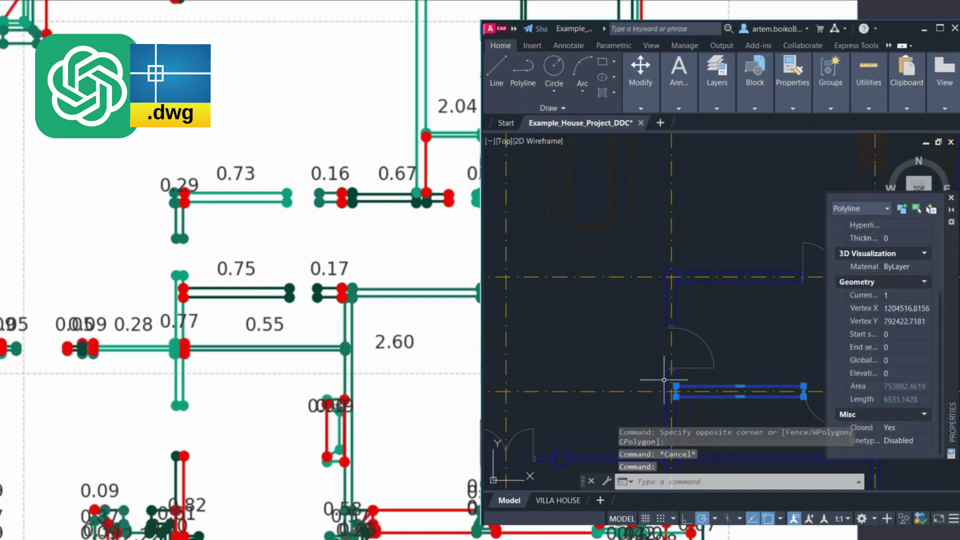
click(511, 495)
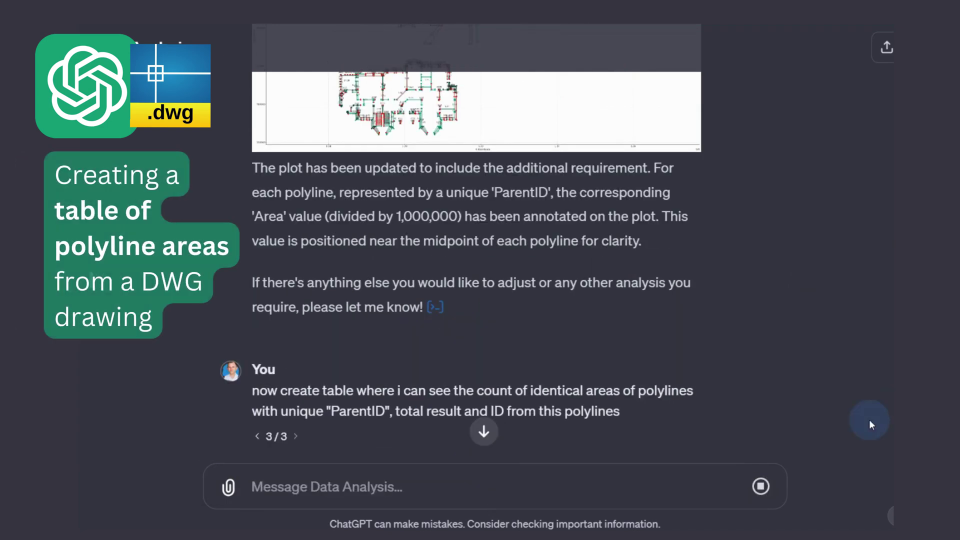
Ask ChatGPT to show the area-count table, then to add a summed count × CalculatedArea column
scroll(869, 424, down, 7)
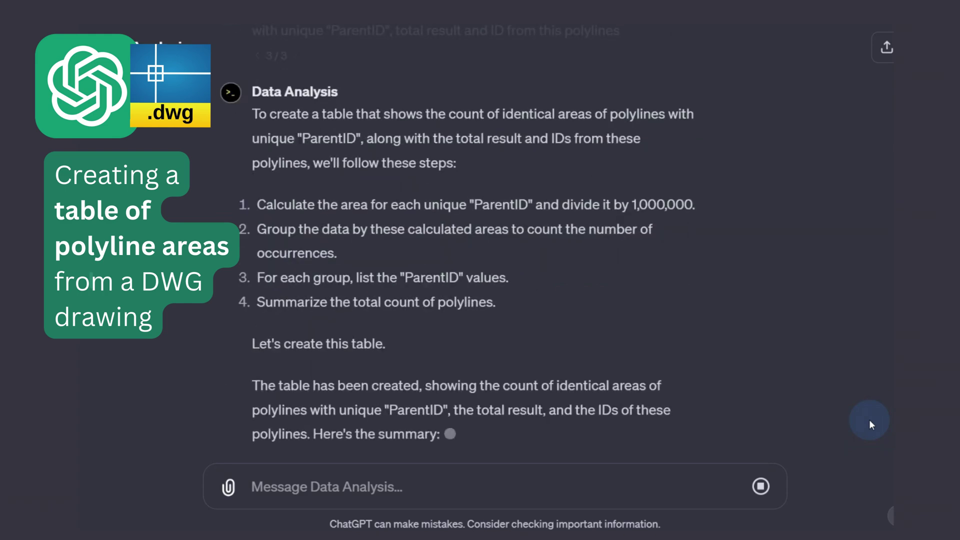
click(632, 497)
text(show t)
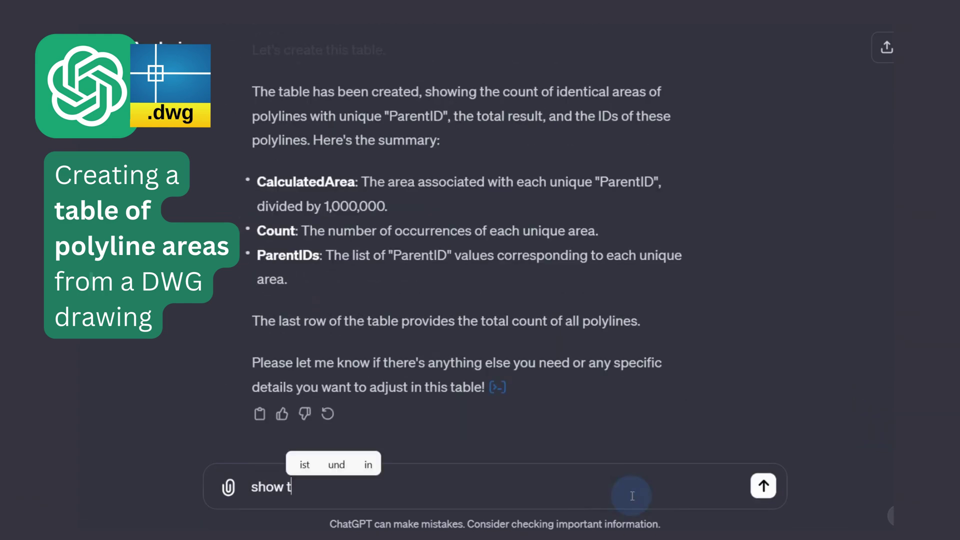
text(his table)
key(Return)
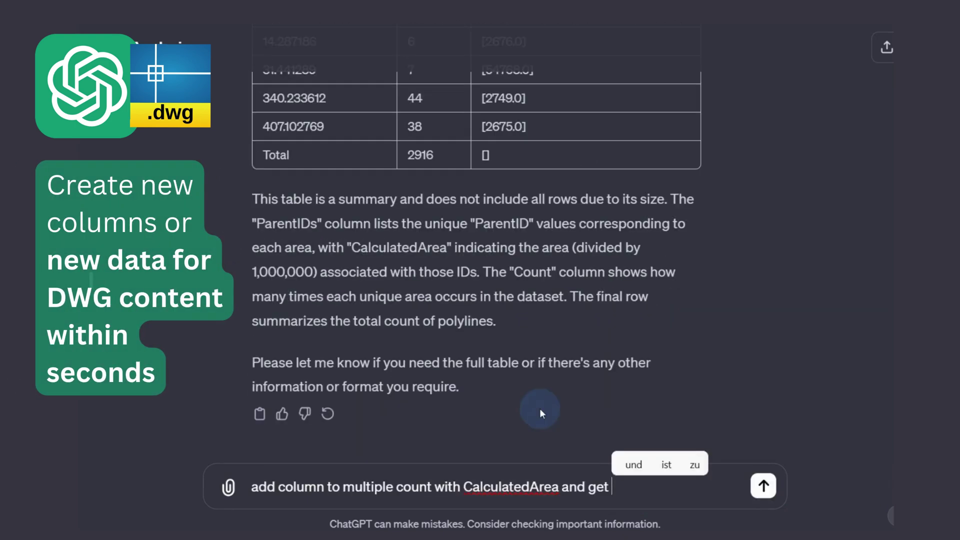
text(summ)
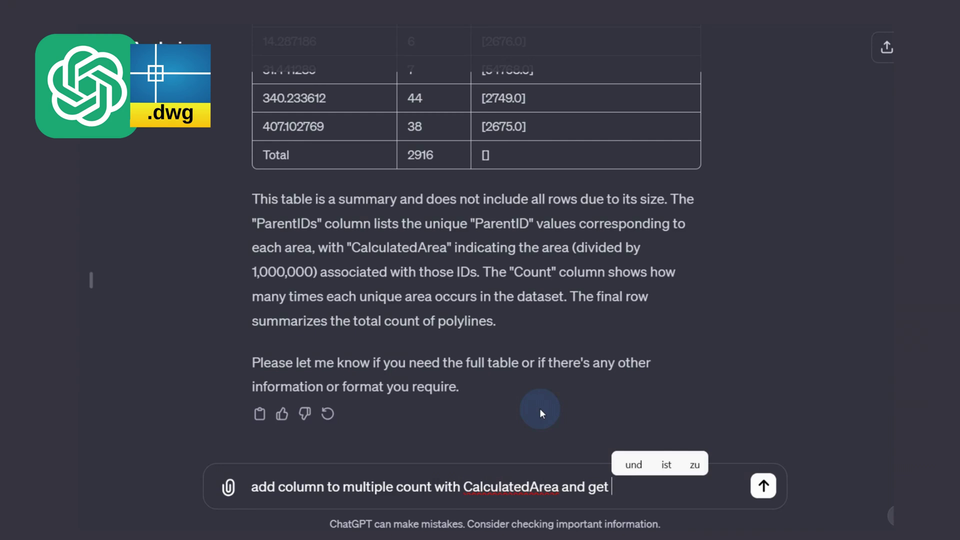
key(Return)
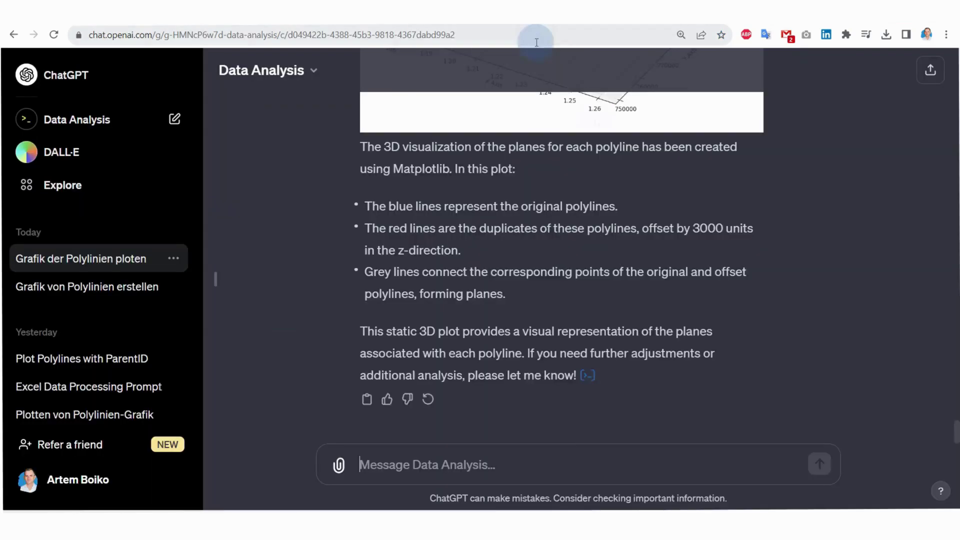
Paste ChatGPT's first polyline plotting code into a new Kaggle code cell and run it
scroll(681, 287, up, 15)
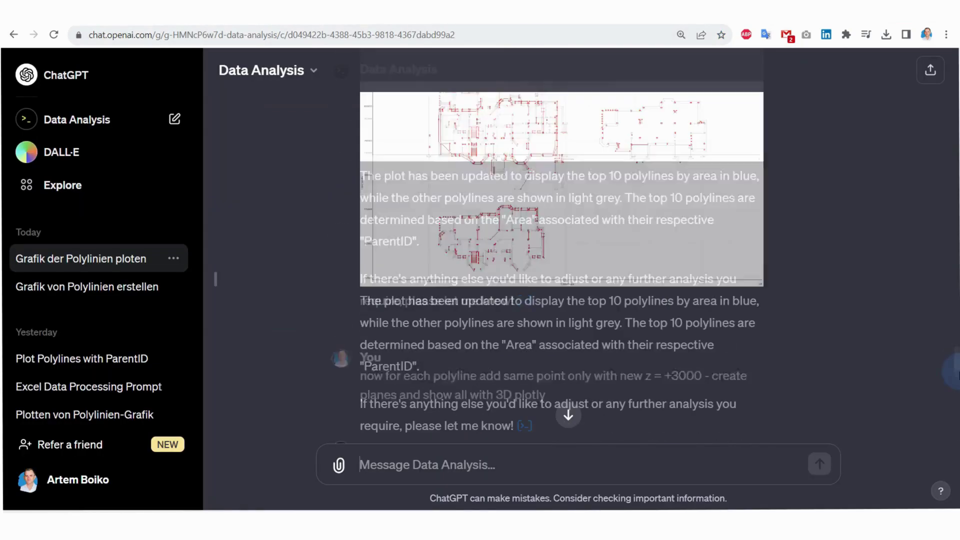
scroll(821, 321, up, 5)
click(400, 427)
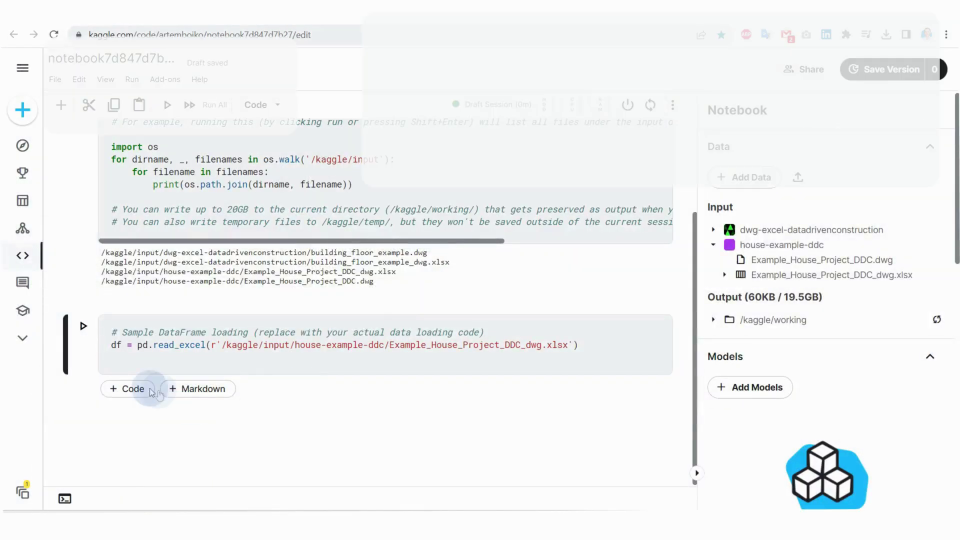
click(133, 388)
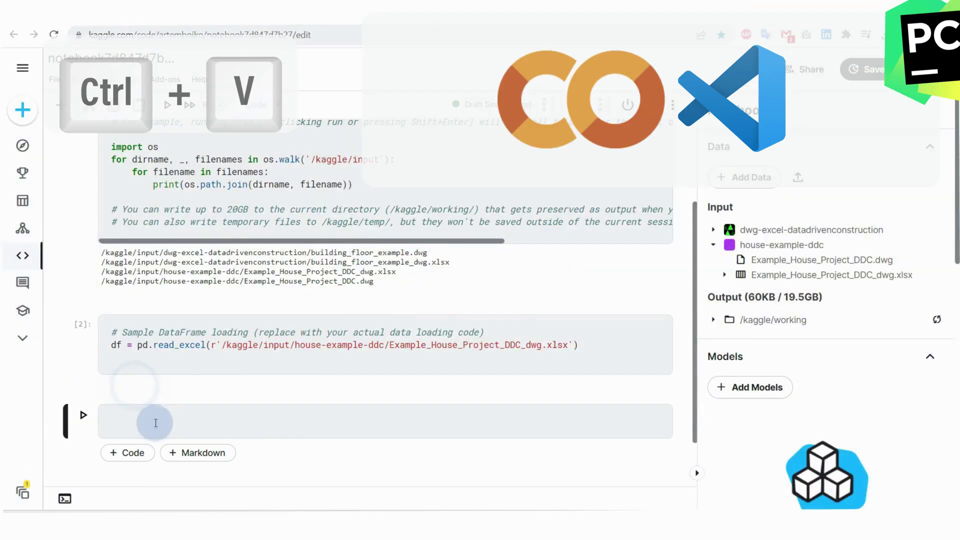
key(ctrl+v)
key(shift+Return)
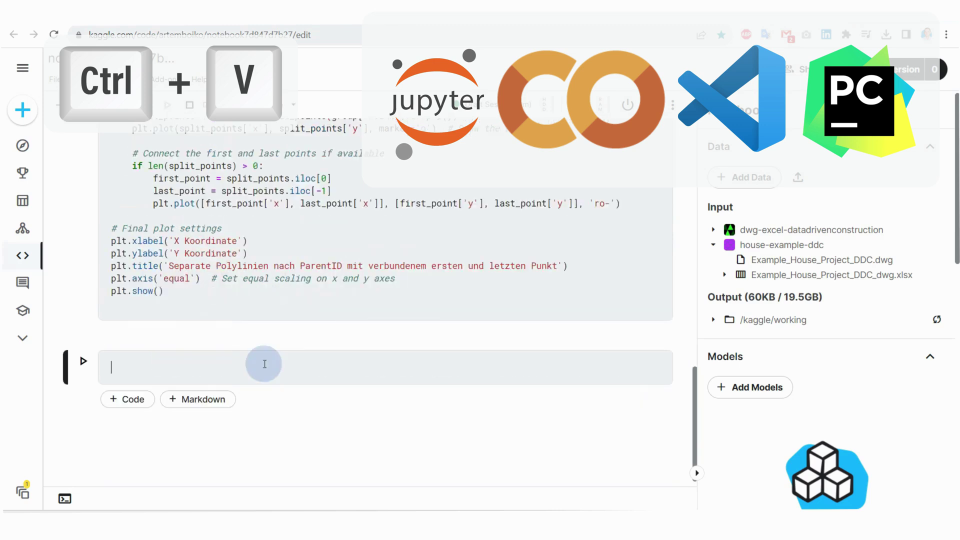
scroll(314, 325, down, 4)
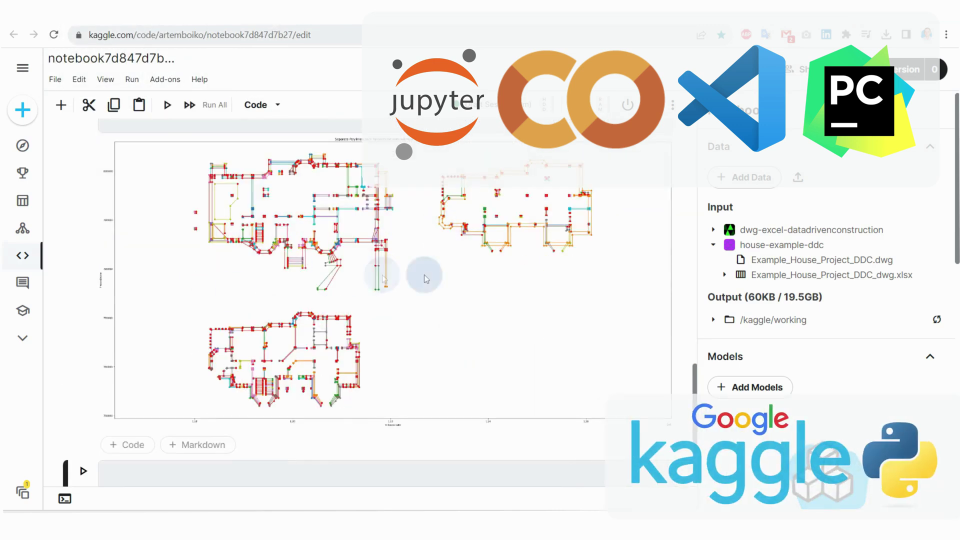
scroll(193, 203, up, 3)
scroll(267, 258, down, 3)
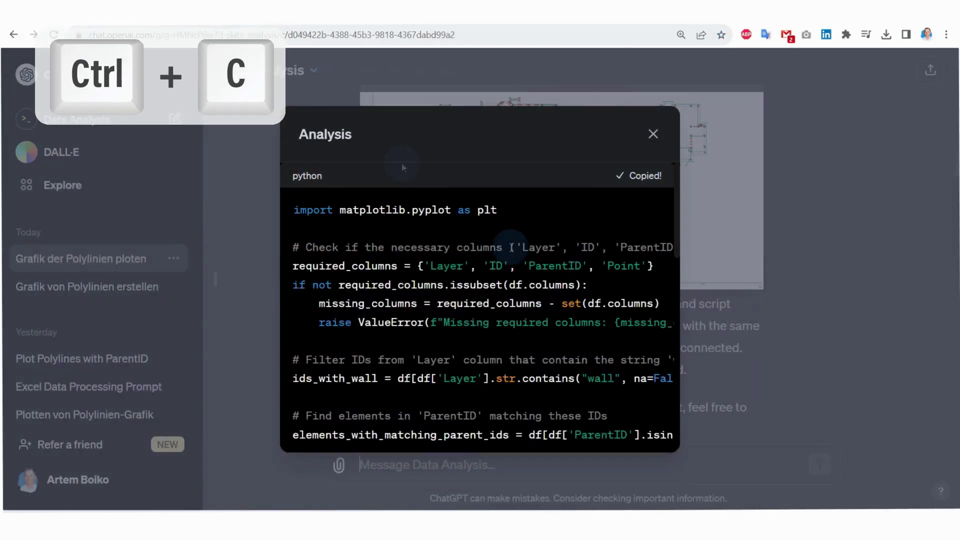
Copy the area-labelled plotting code into the empty bottom notebook cell
click(653, 134)
scroll(644, 242, down, 2)
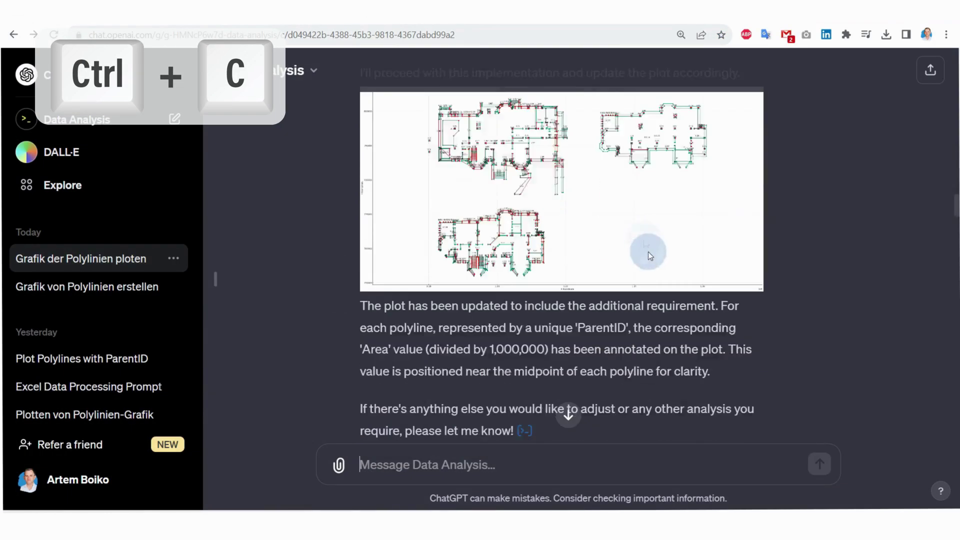
scroll(600, 280, down, 3)
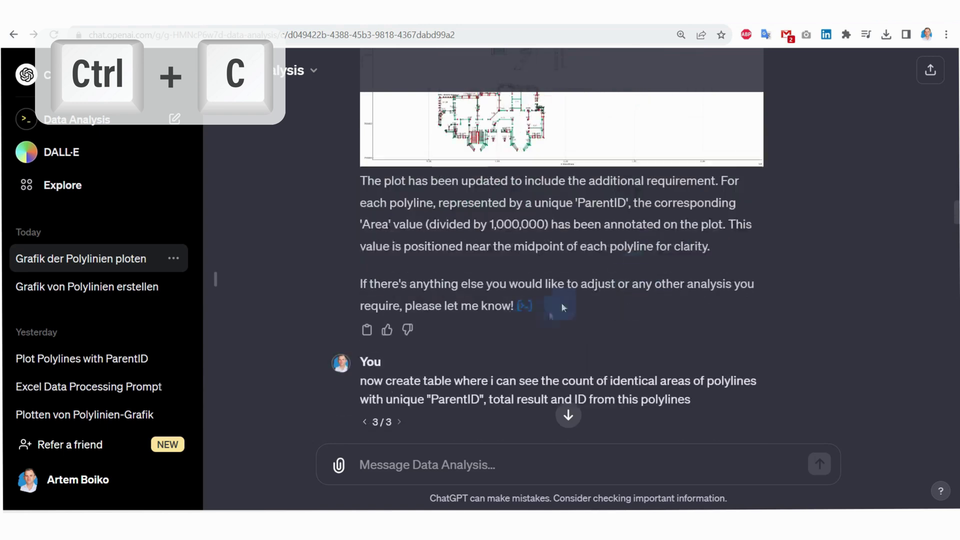
click(524, 307)
click(643, 175)
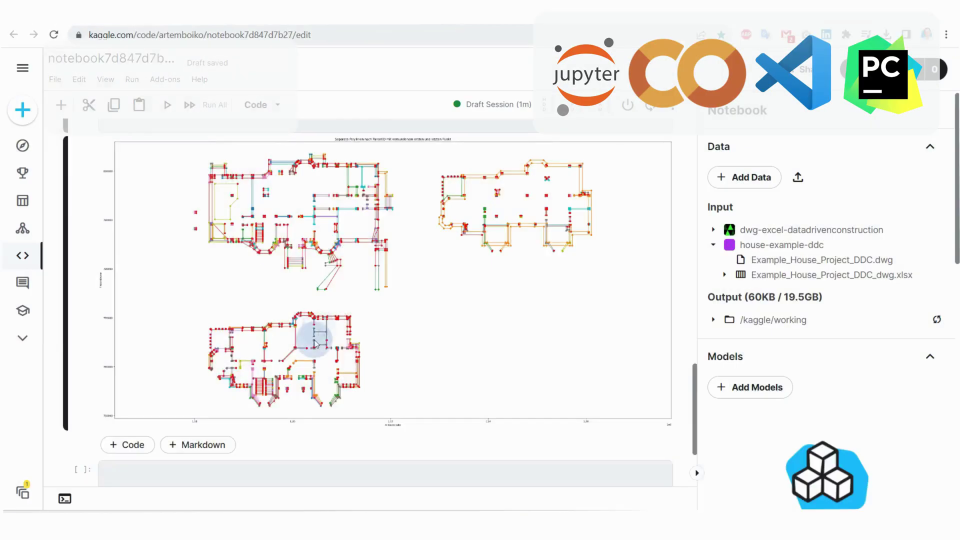
scroll(315, 344, down, 3)
click(235, 358)
key(ctrl+v)
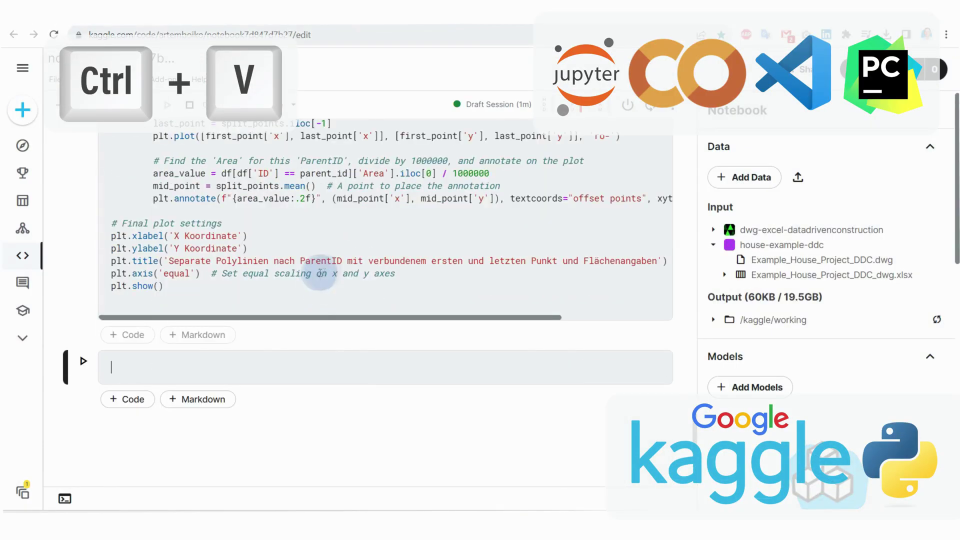
scroll(401, 242, down, 3)
scroll(467, 215, up, 1)
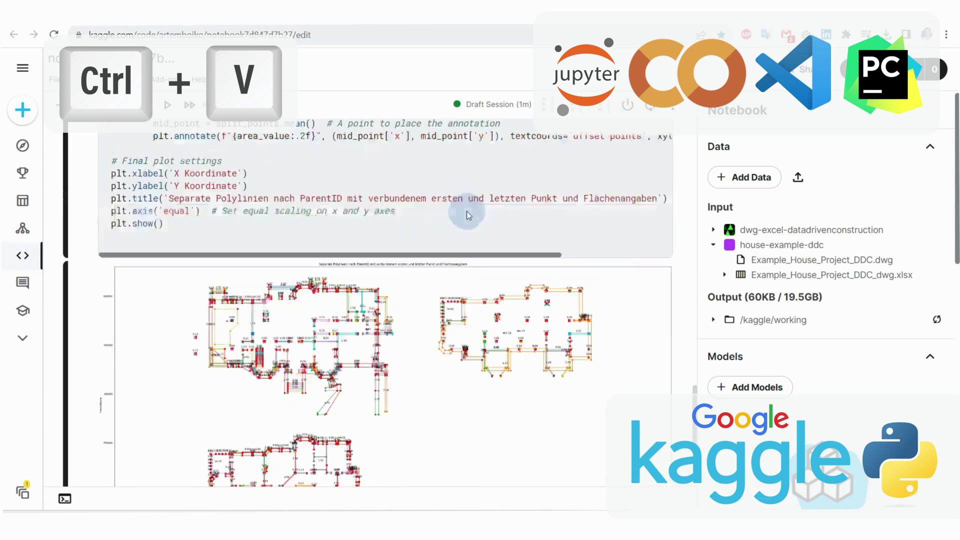
scroll(497, 224, up, 3)
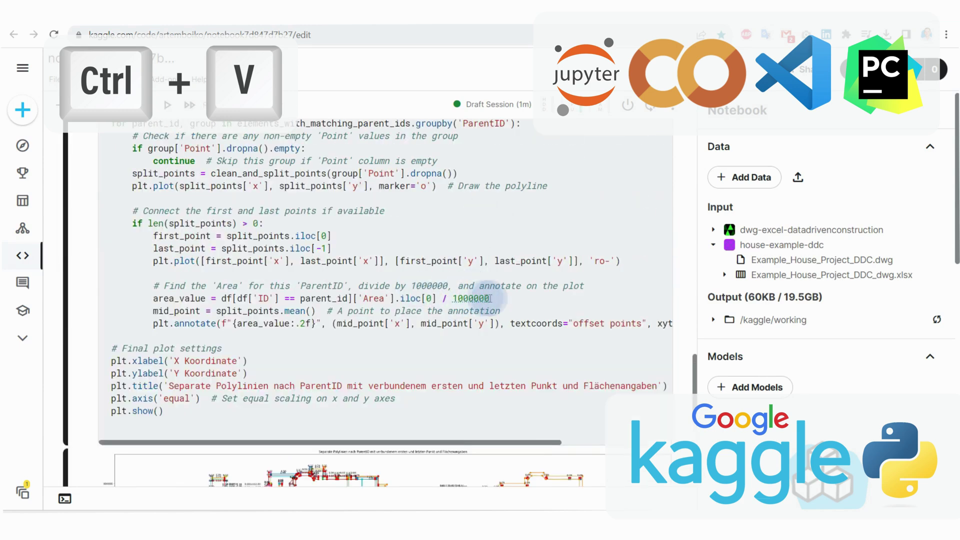
Remove the area's division by 1000000 and re-run the plotting cell
key(BackSpace)
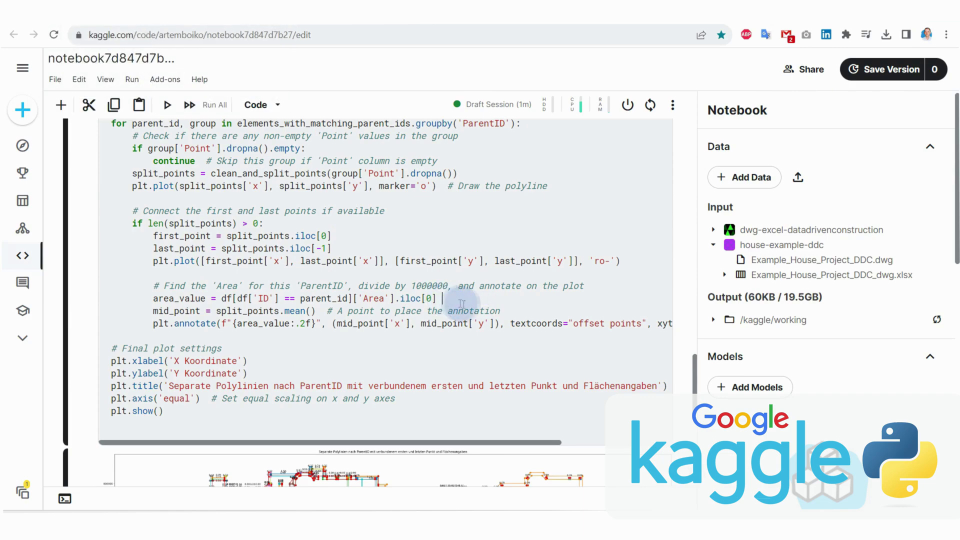
key(shift+Return)
scroll(419, 357, down, 3)
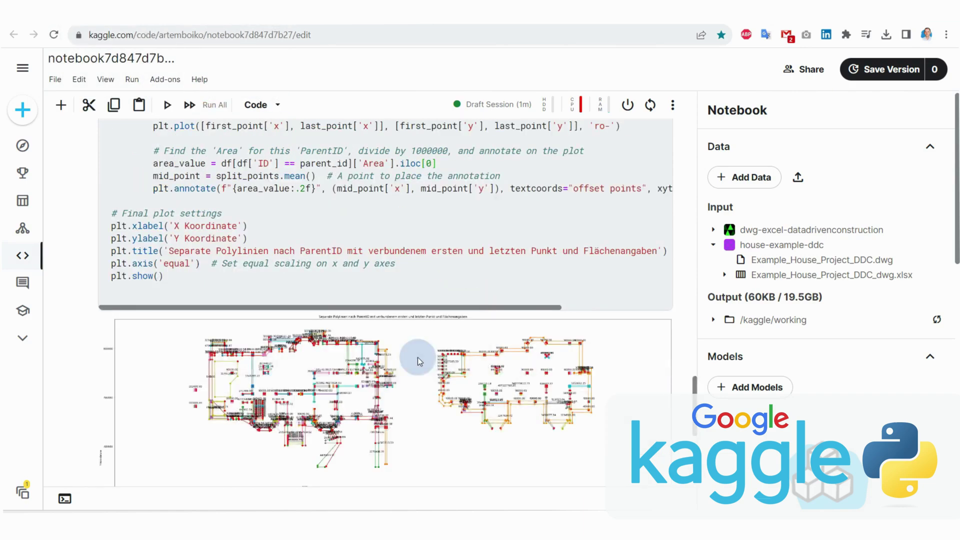
scroll(419, 357, down, 3)
scroll(413, 355, up, 5)
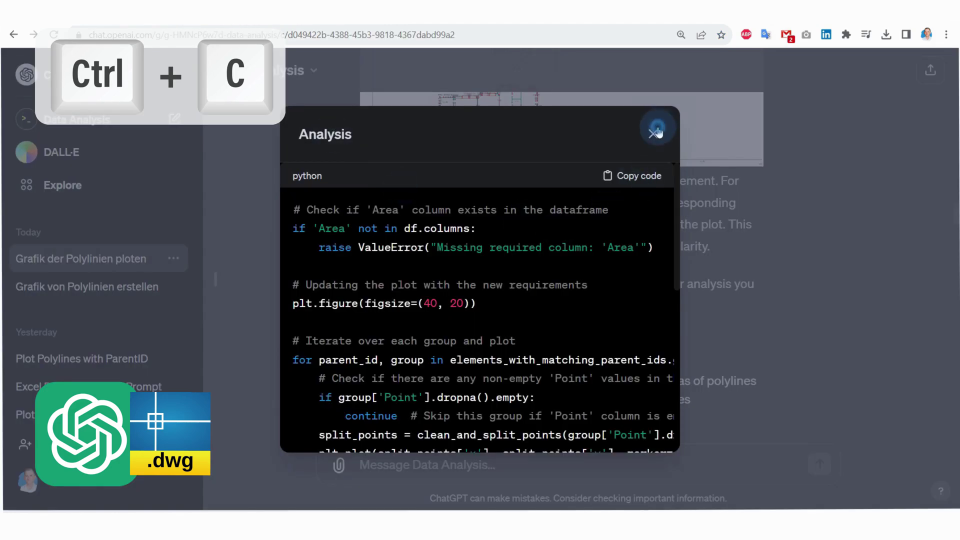
Copy the area-calculation code from ChatGPT into the empty notebook cell below the plot and run it
click(657, 132)
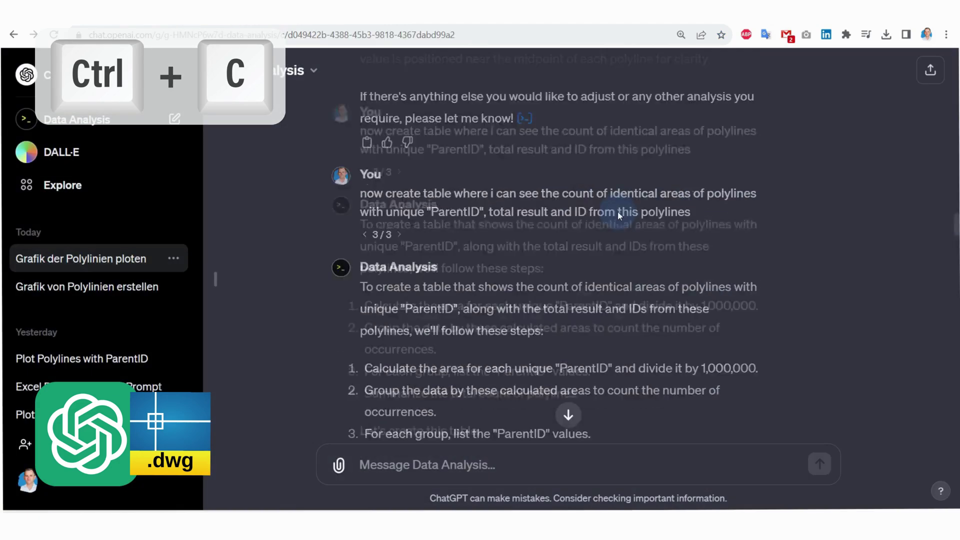
scroll(617, 212, down, 8)
click(580, 297)
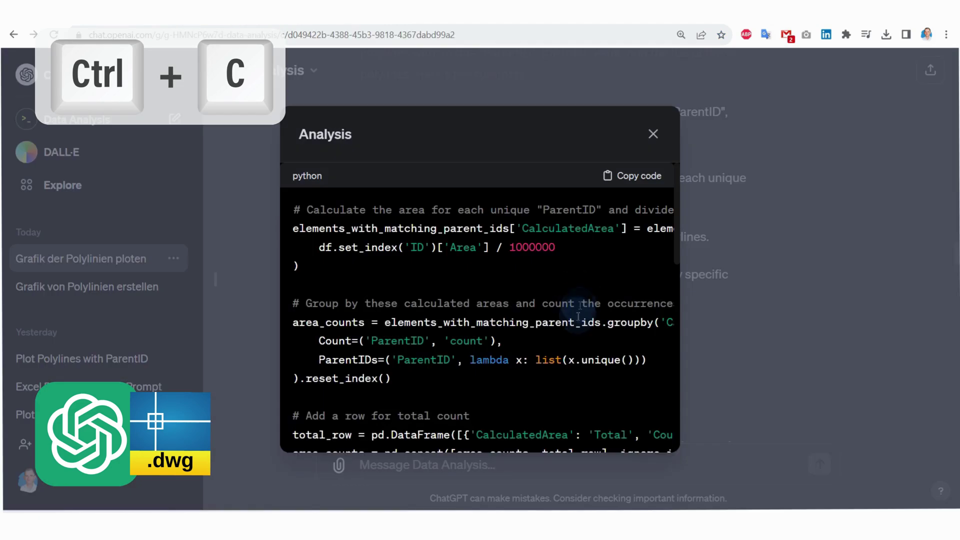
click(632, 176)
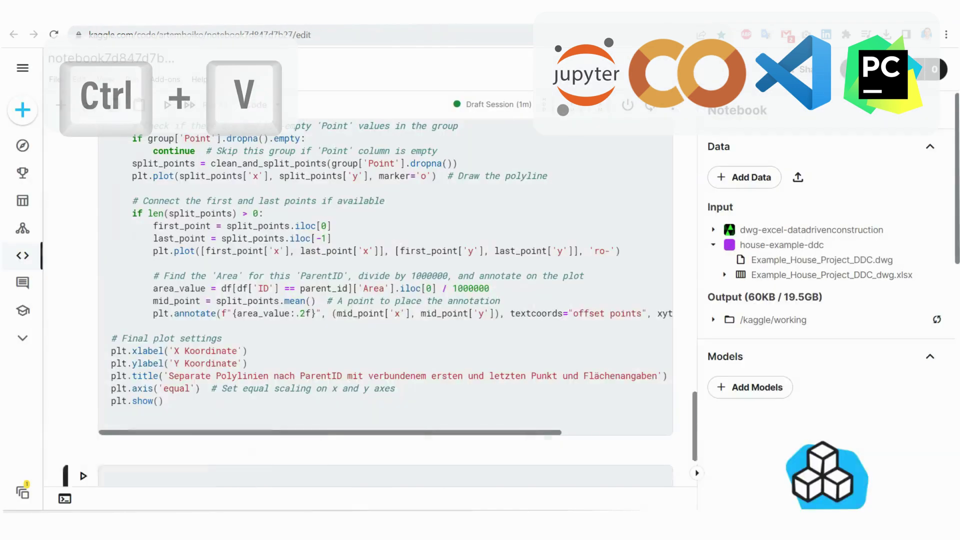
scroll(536, 328, down, 10)
click(306, 337)
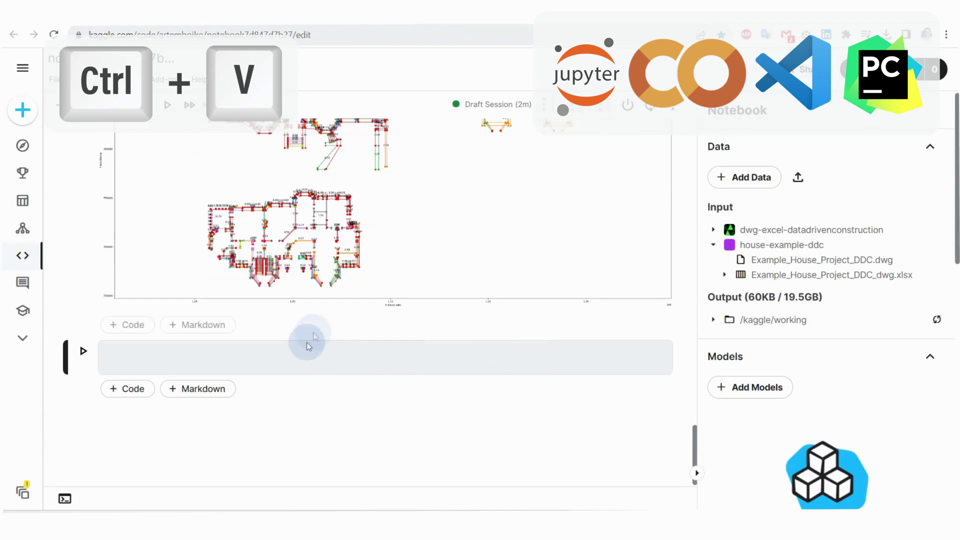
key(ctrl+v)
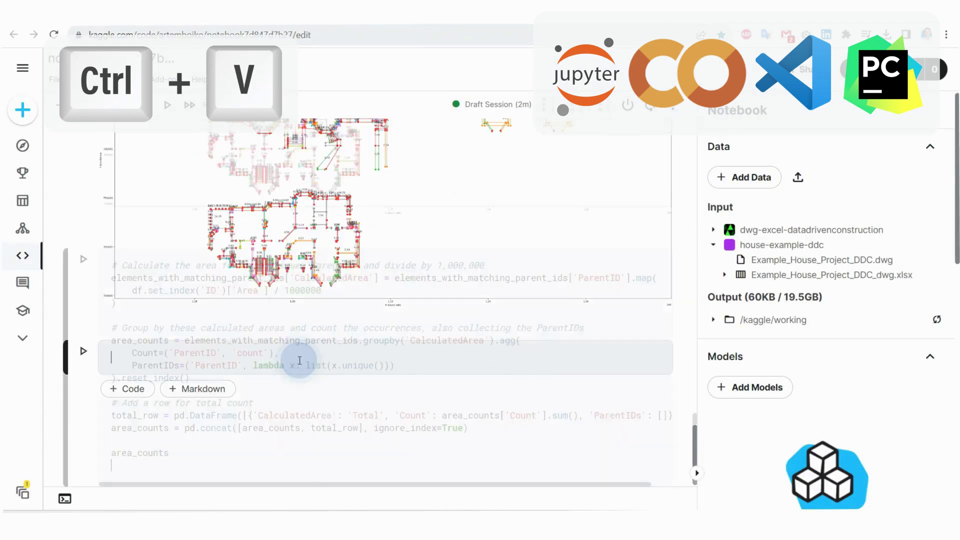
key(shift+Return)
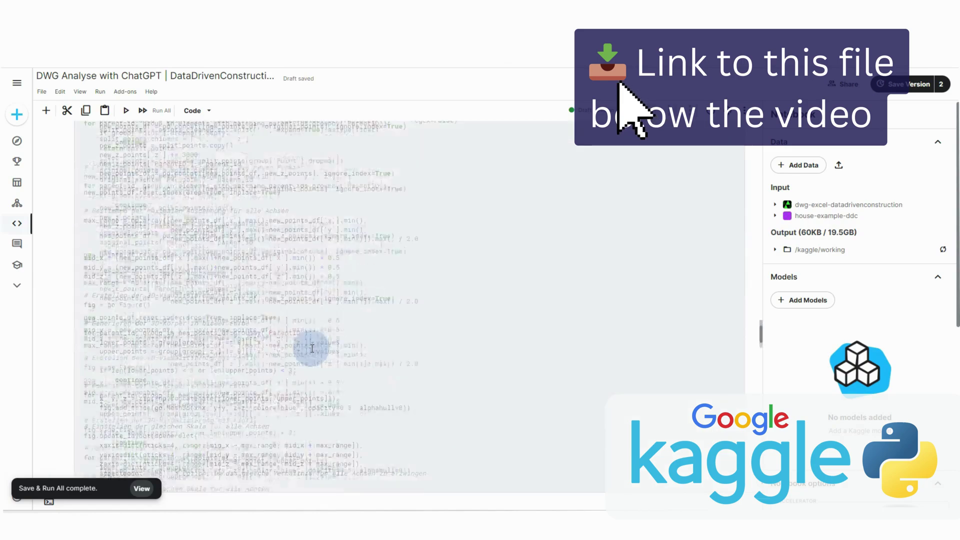
scroll(312, 349, down, 6)
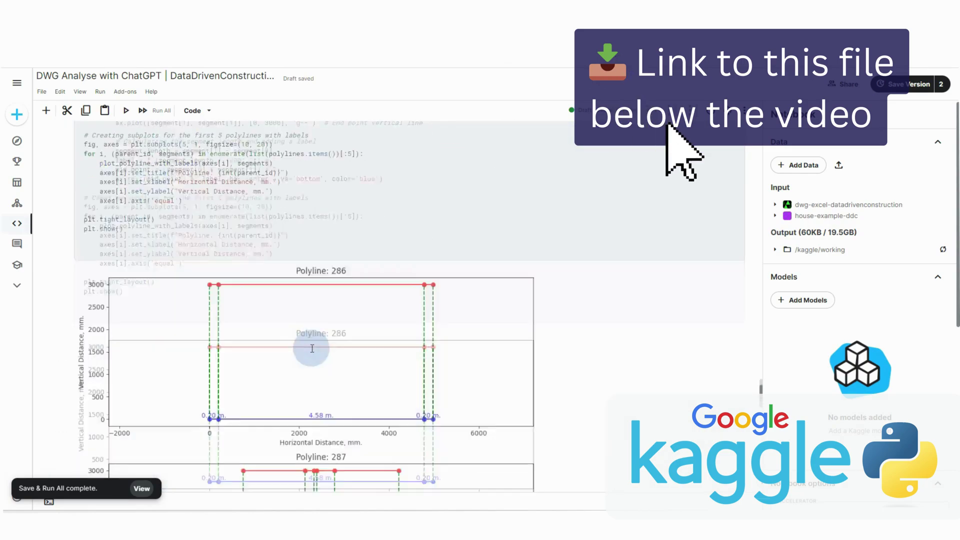
scroll(312, 349, down, 15)
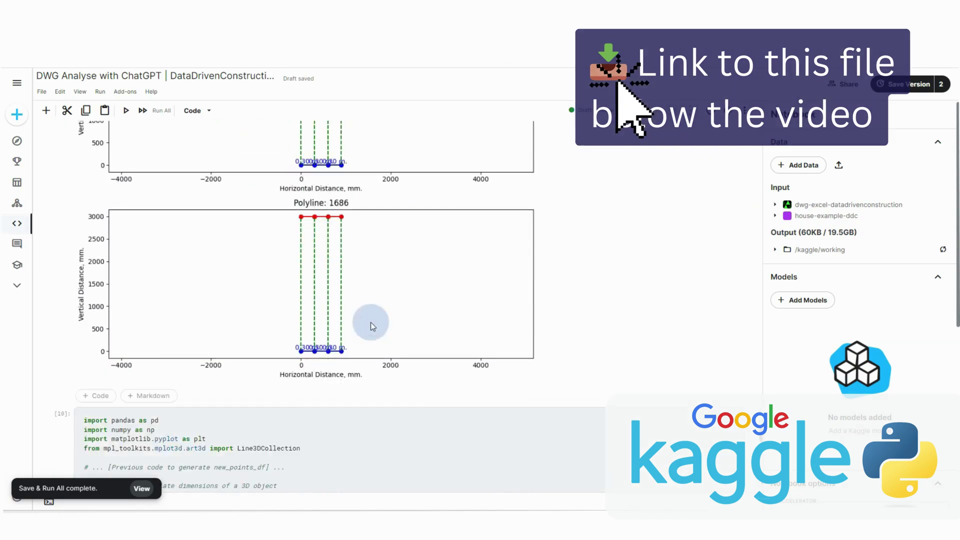
scroll(371, 322, up, 15)
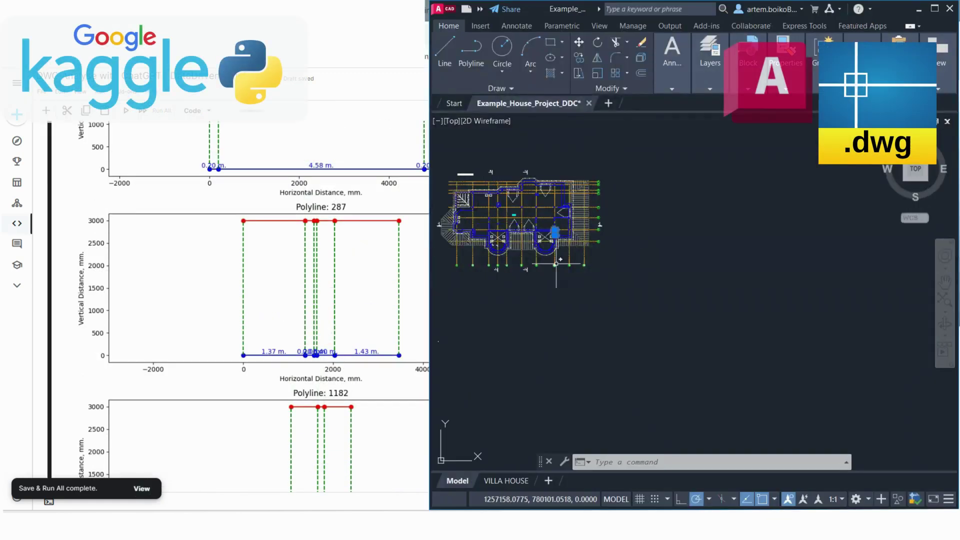
Zoom to the wall corner and dimension the 1432.9 wall segment
scroll(556, 264, down, 3)
scroll(615, 238, up, 8)
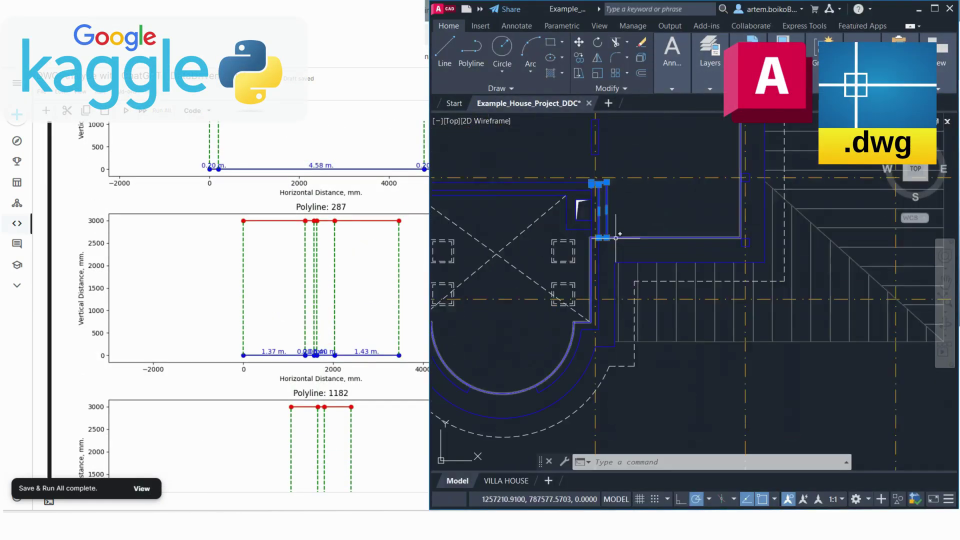
scroll(616, 238, up, 3)
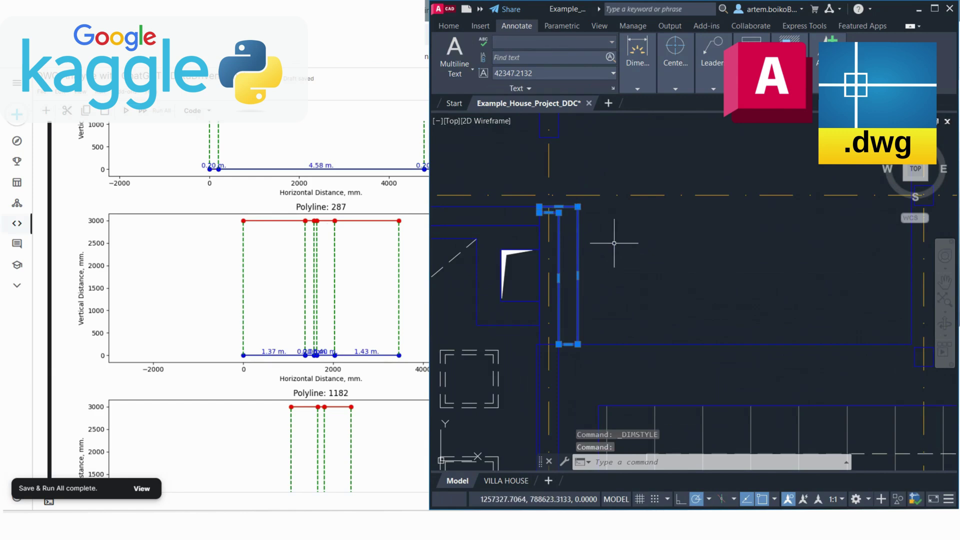
click(637, 50)
click(578, 249)
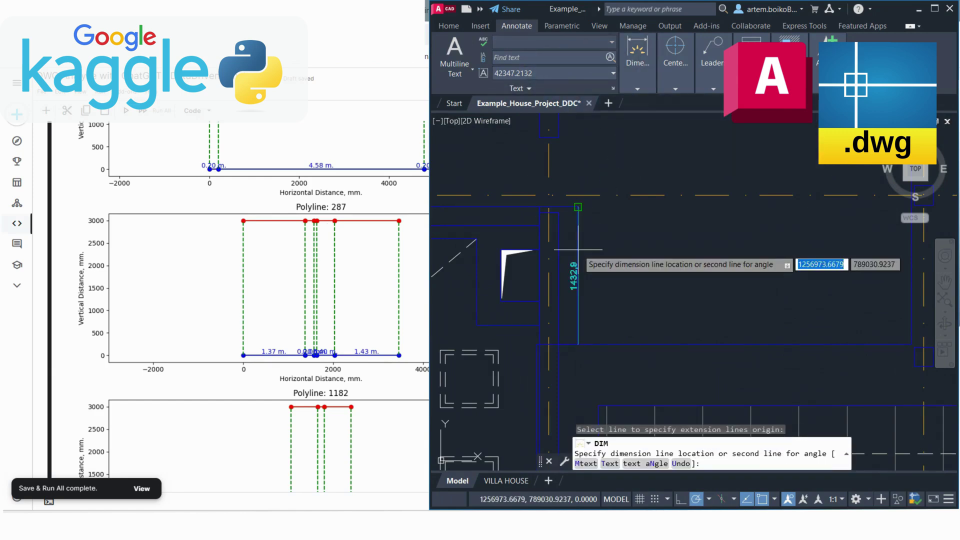
click(599, 252)
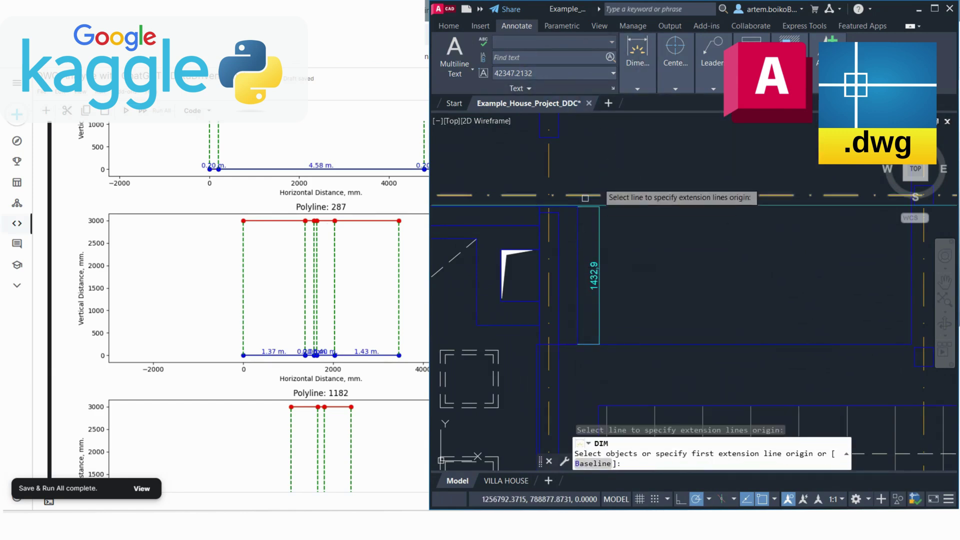
Add the 200 and 1371.08 dimensions on the adjoining short and inner wall segments
click(637, 65)
click(640, 116)
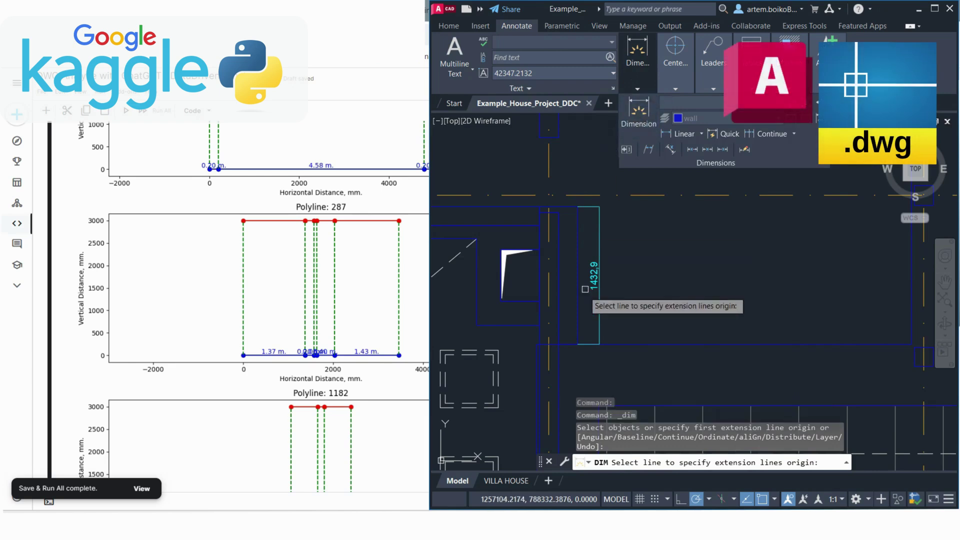
click(559, 344)
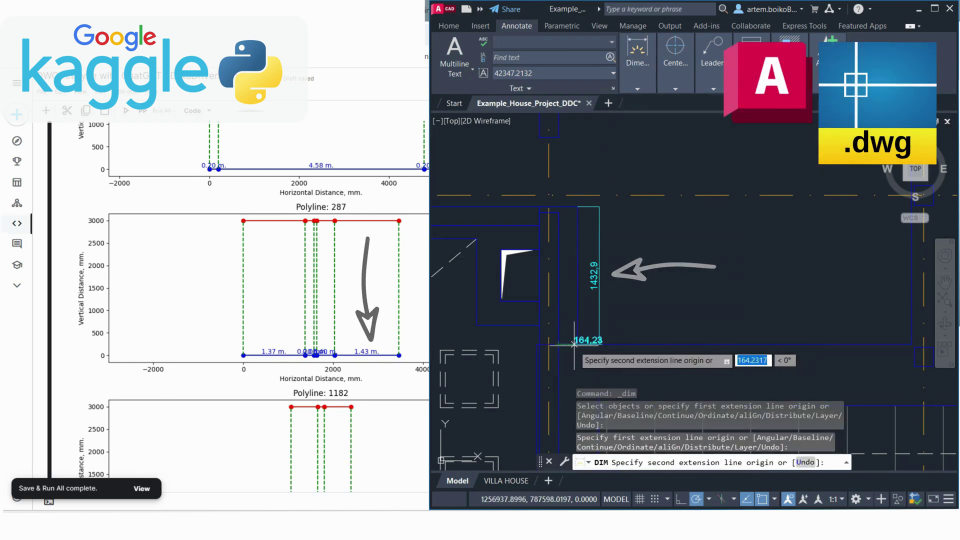
click(579, 344)
click(568, 369)
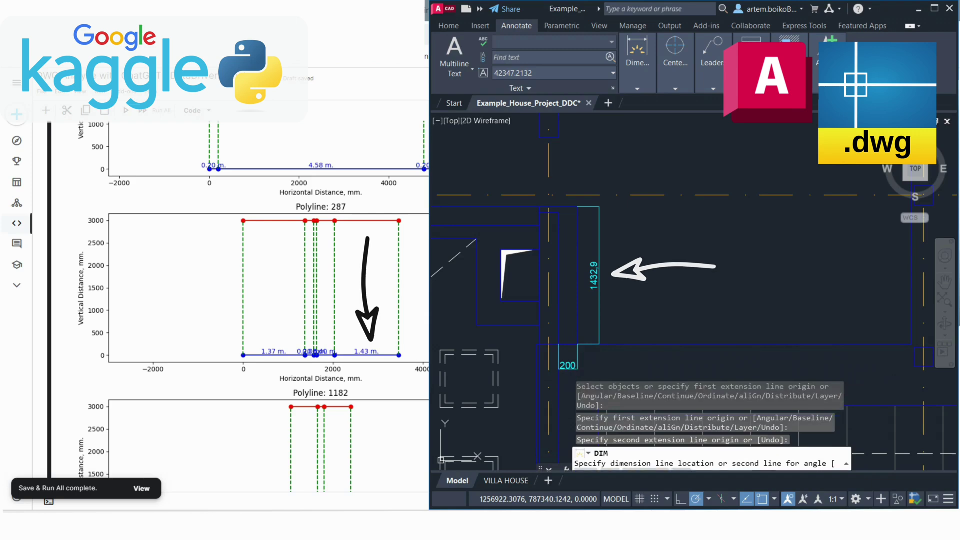
click(559, 213)
click(539, 344)
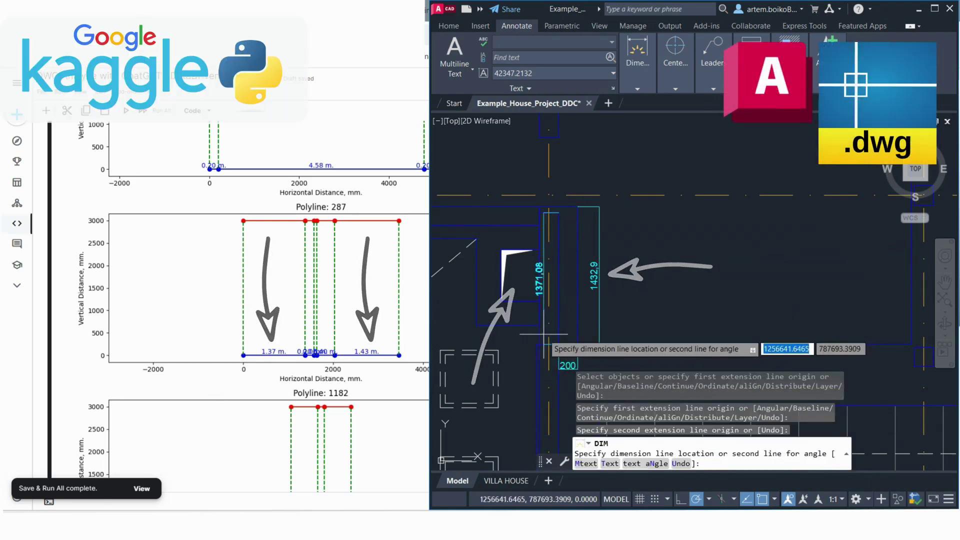
click(530, 344)
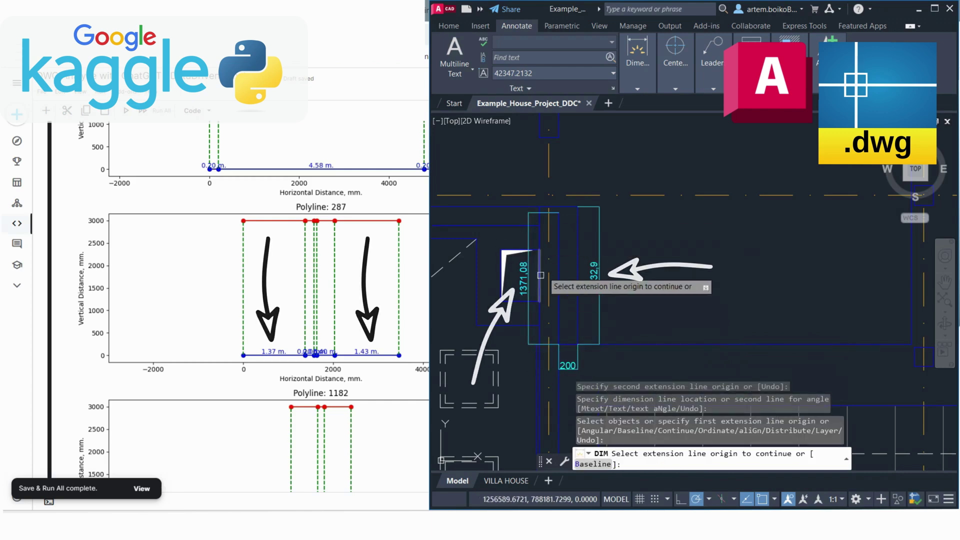
key(Escape)
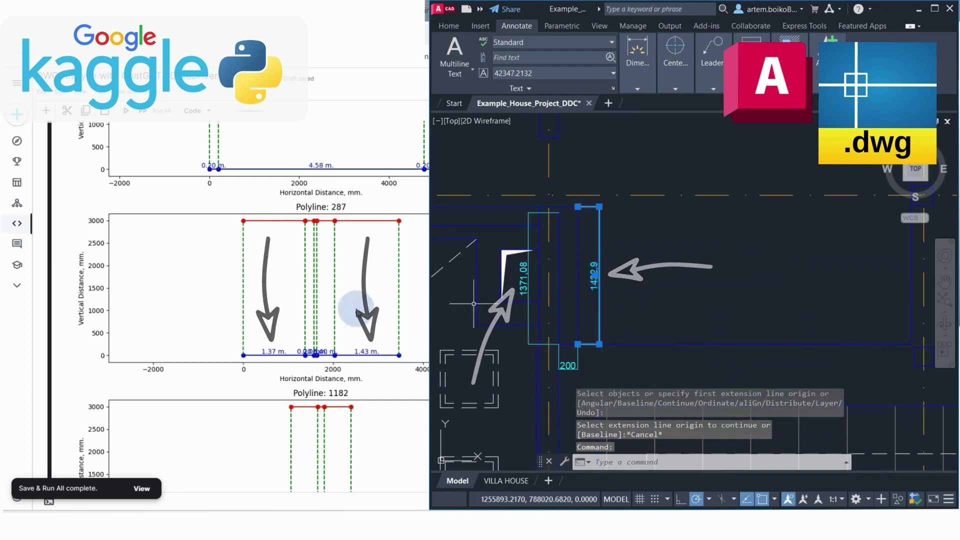
key(Escape)
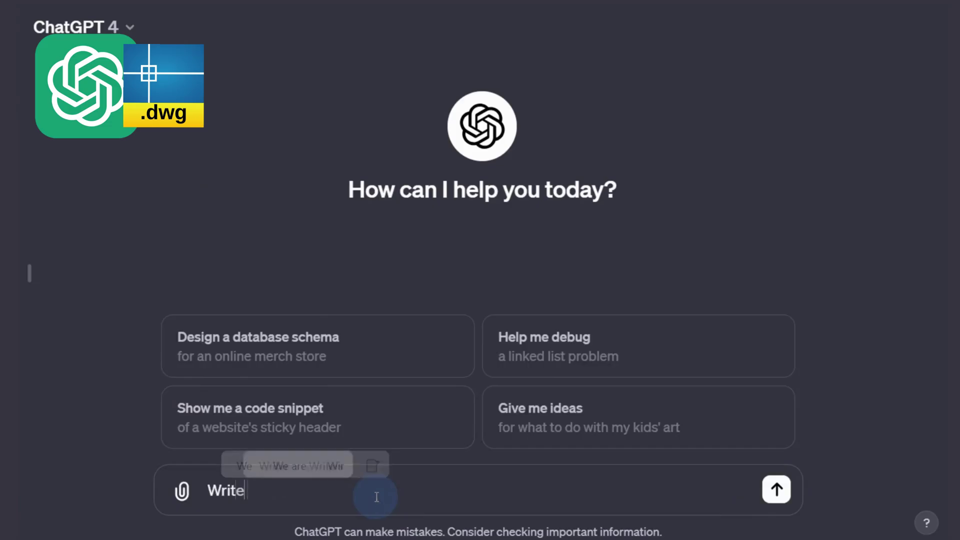
Ask ChatGPT for code that takes the "wall" elements from the Excel DataFrame and collects coordinates per ParentID
text(Code:)
key(shift+Return)
text(i have DataFrame in)
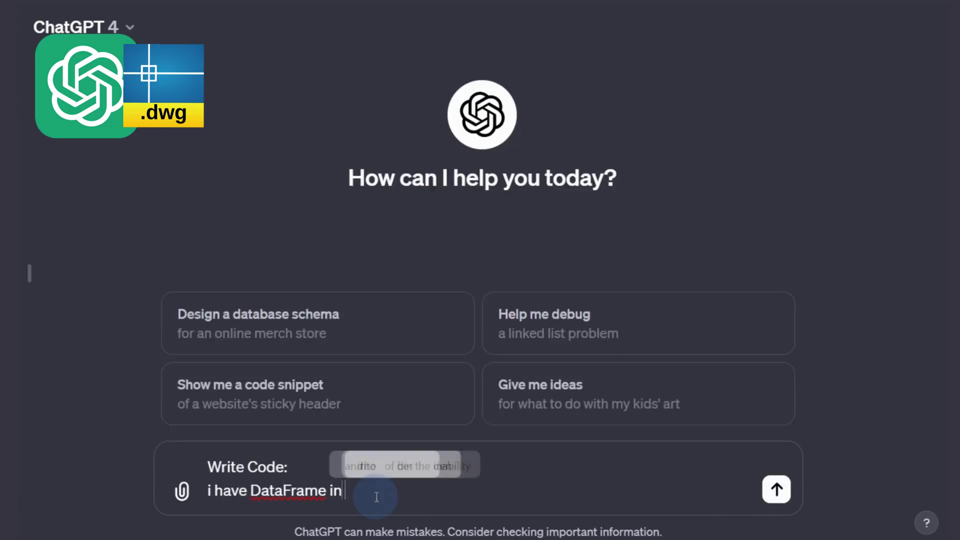
text( Excel format. Please take elements with values "wall" in column "Layer" - take their IDs - find this IDS in "I)
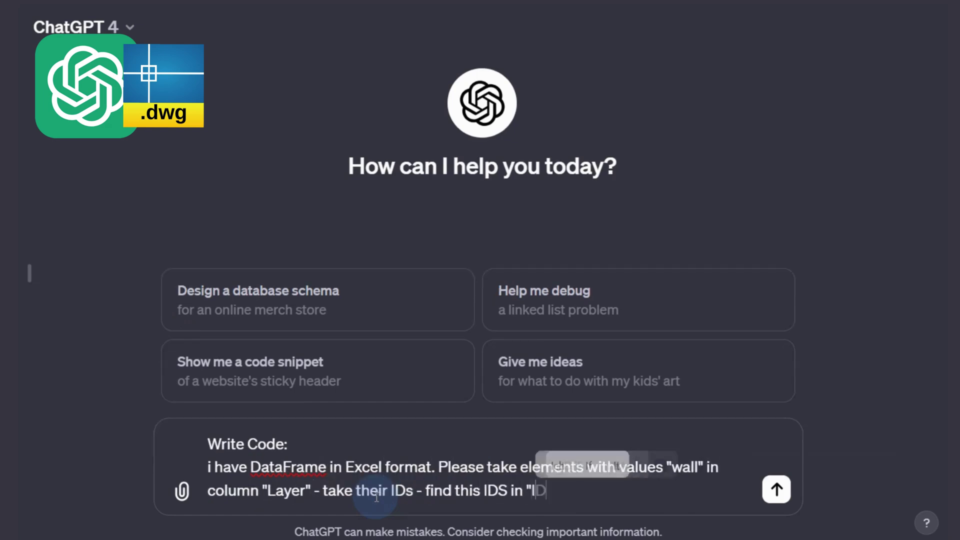
key(BackSpace)
text(ParentID" column - take coordinates for each "ParentID" with same ID )
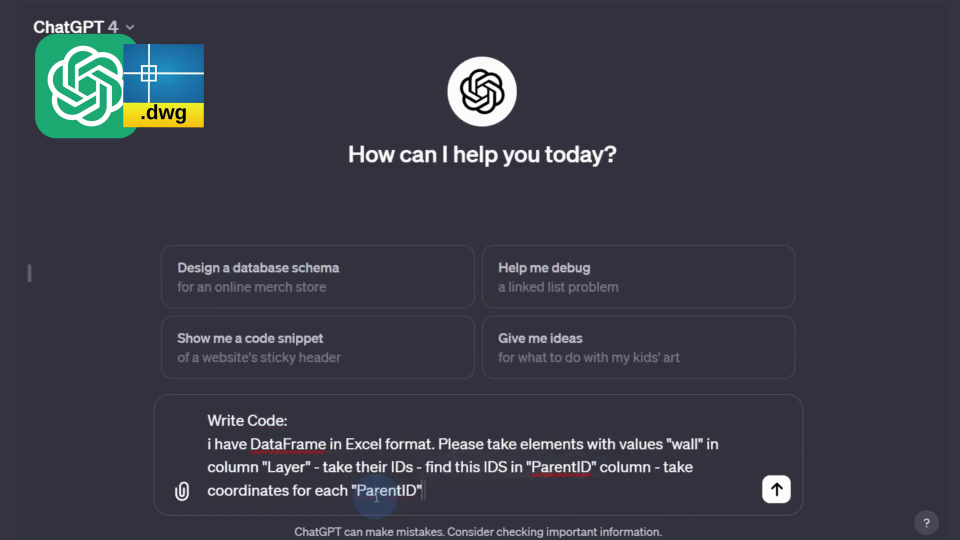
text(in column "Point" - where data)
key(Return)
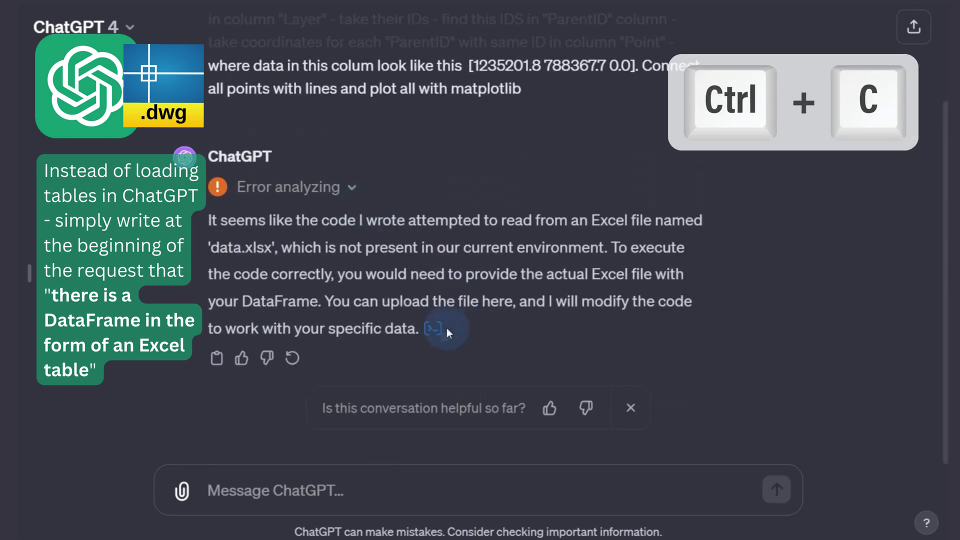
Paste ChatGPT's generated code into an empty Kaggle cell and run it to plot the connected wall points
click(446, 328)
scroll(446, 330, down, 5)
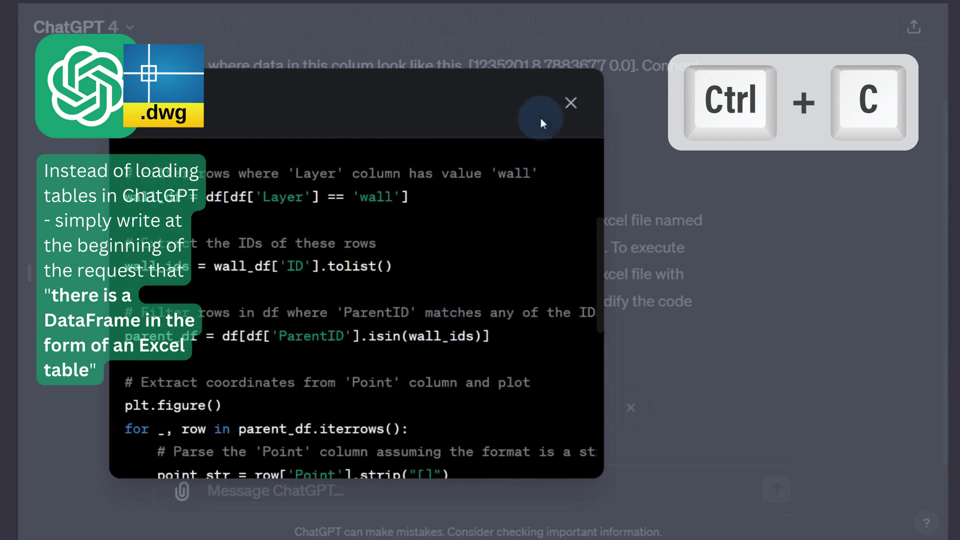
scroll(528, 206, up, 5)
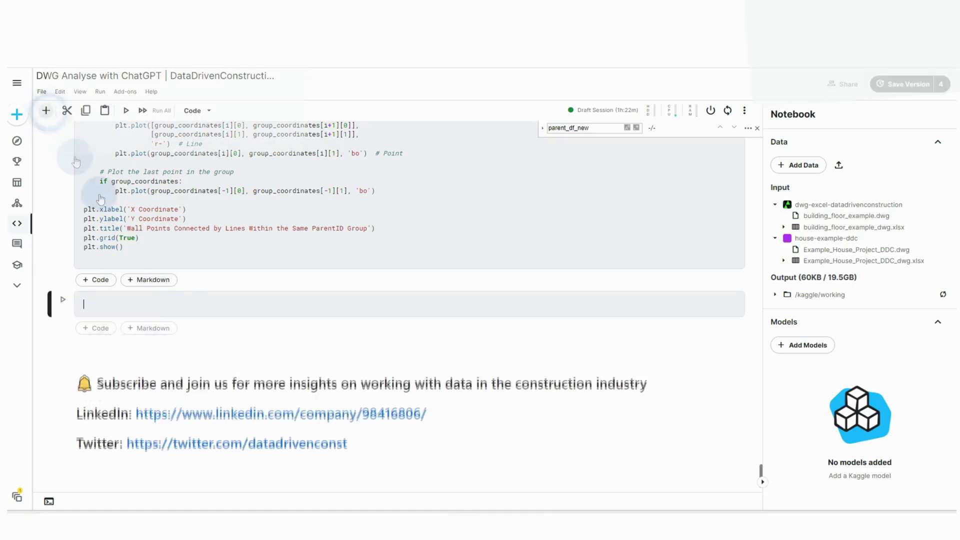
click(175, 295)
key(ctrl+v)
scroll(317, 407, up, 4)
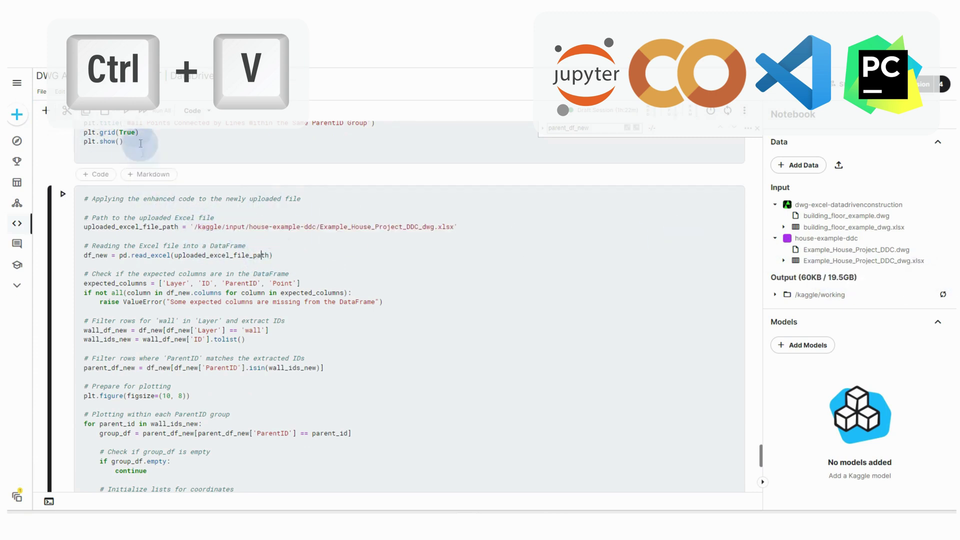
scroll(184, 280, down, 8)
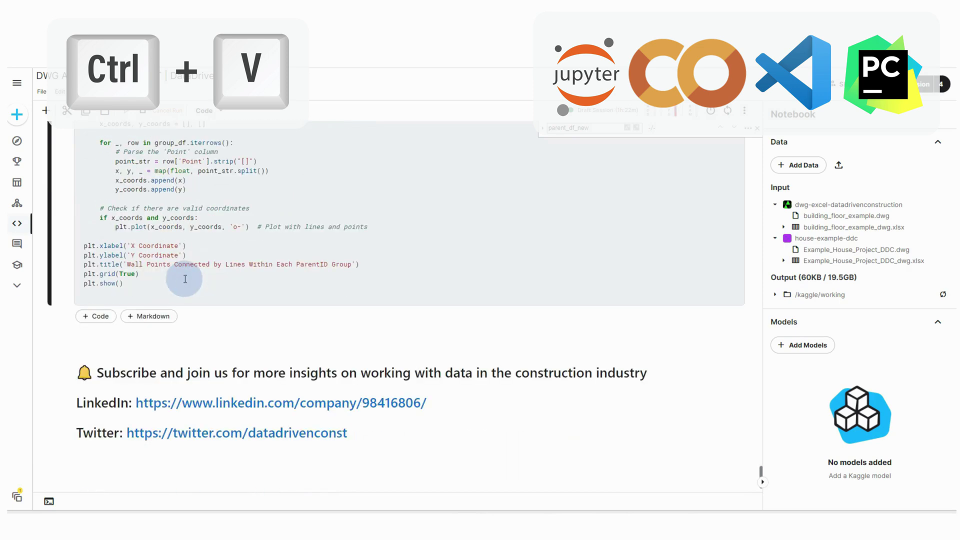
key(shift+Return)
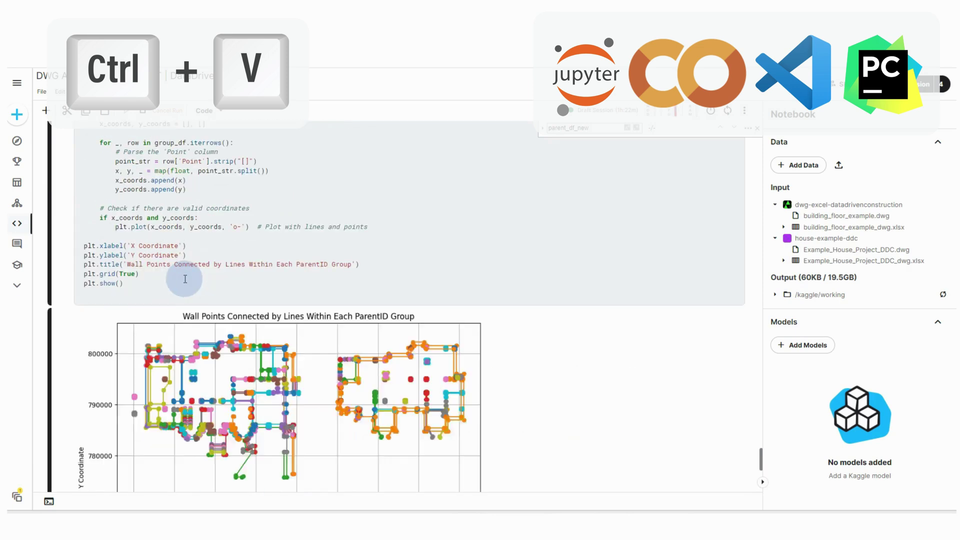
scroll(170, 295, down, 4)
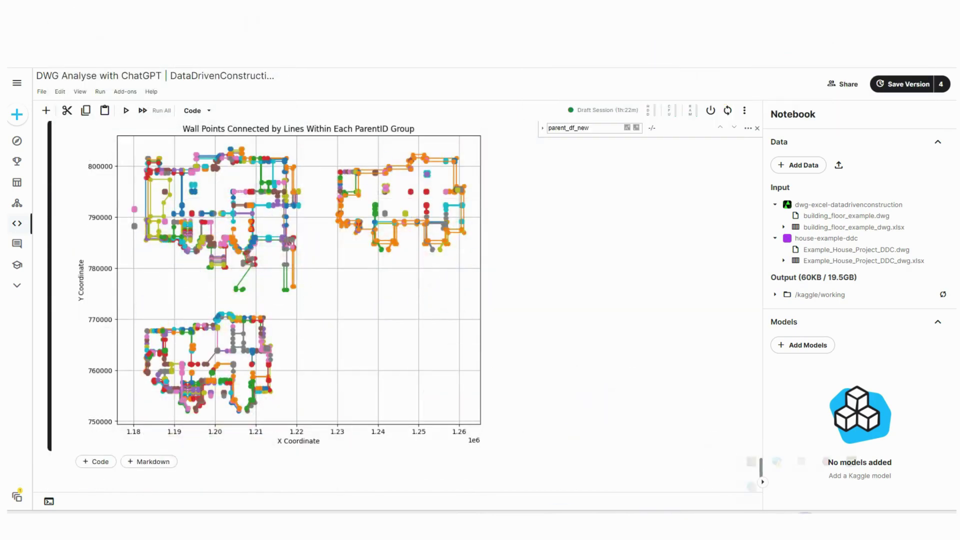